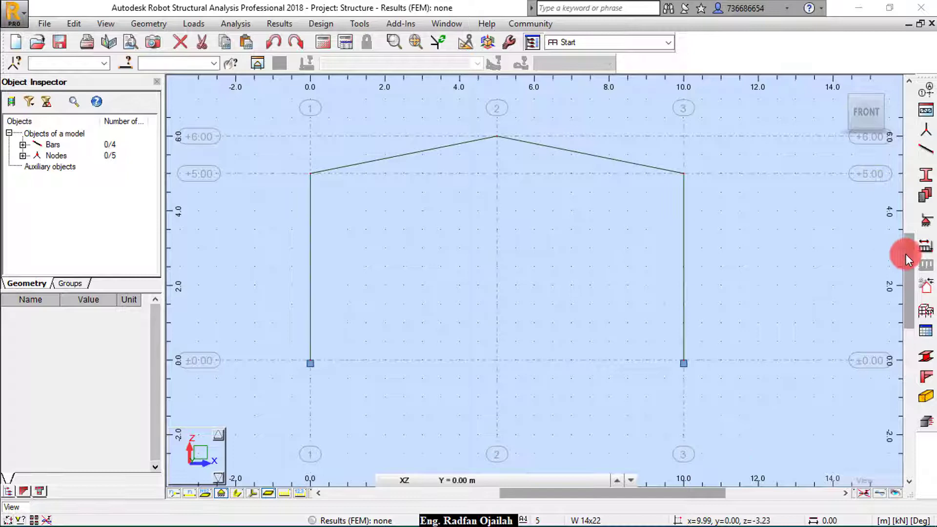
Add dead load cases DL1 and DL2 and live load case LL1
click(927, 250)
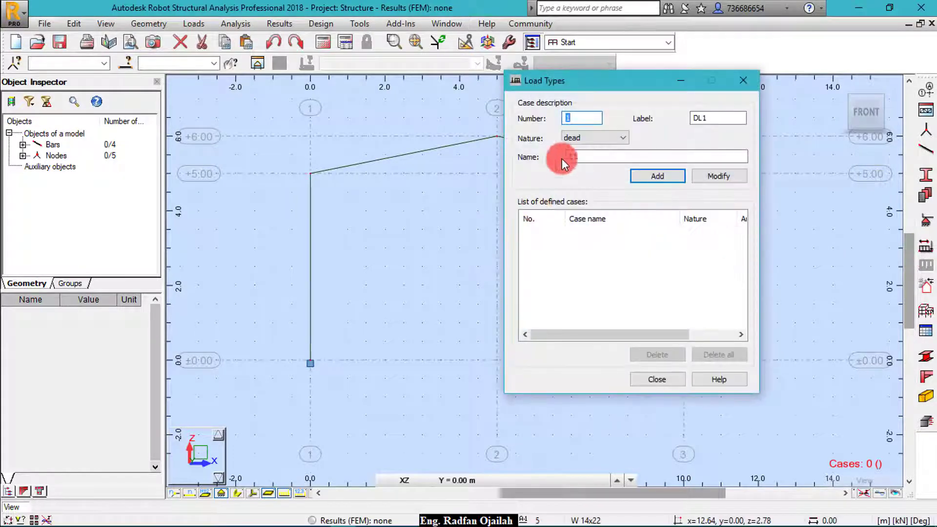
click(642, 180)
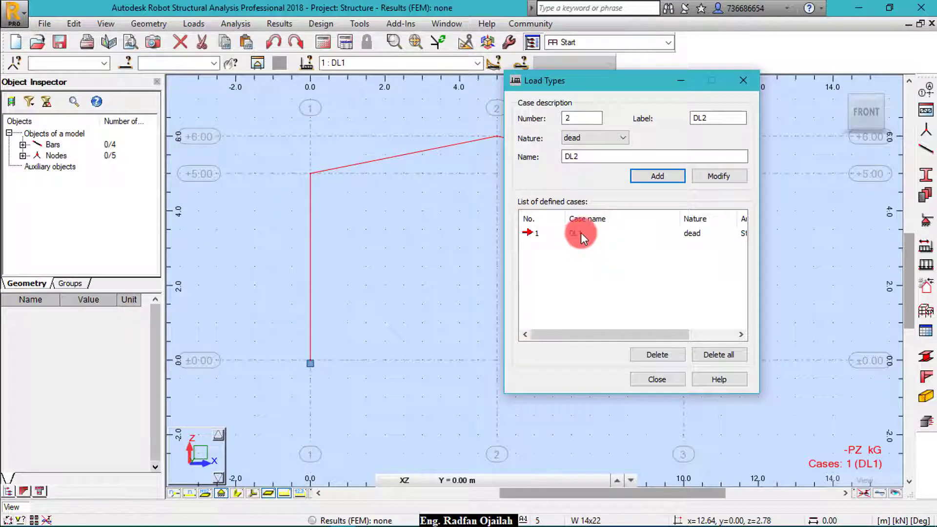
click(675, 178)
click(614, 135)
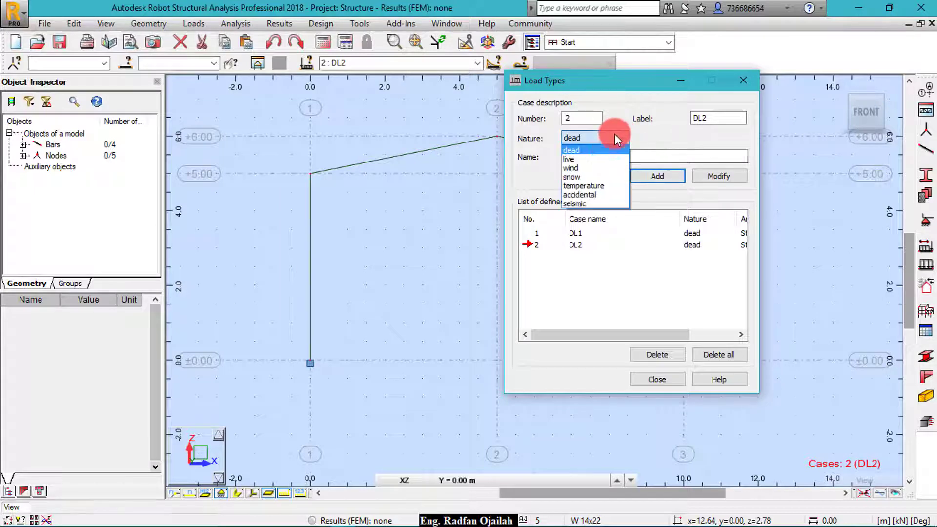
click(608, 159)
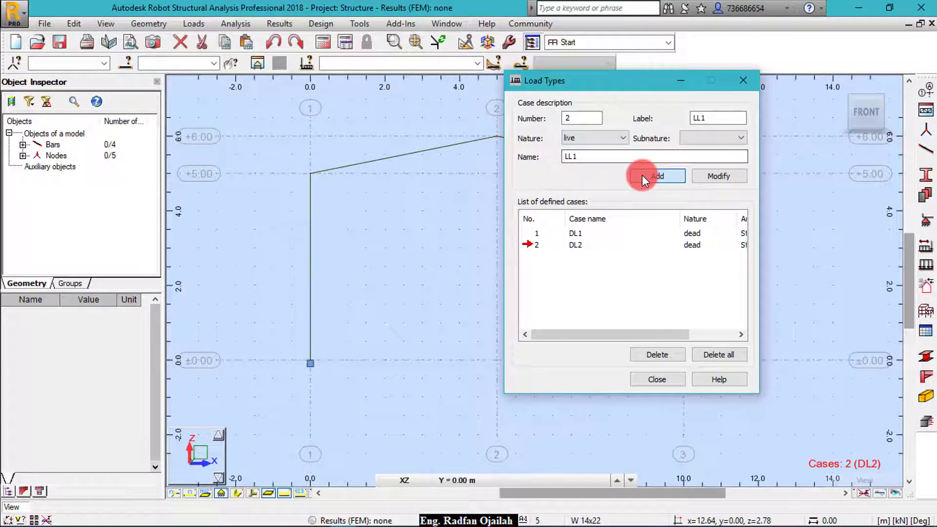
click(642, 175)
Add wind load case WIND1 and close the load case definitions
click(614, 138)
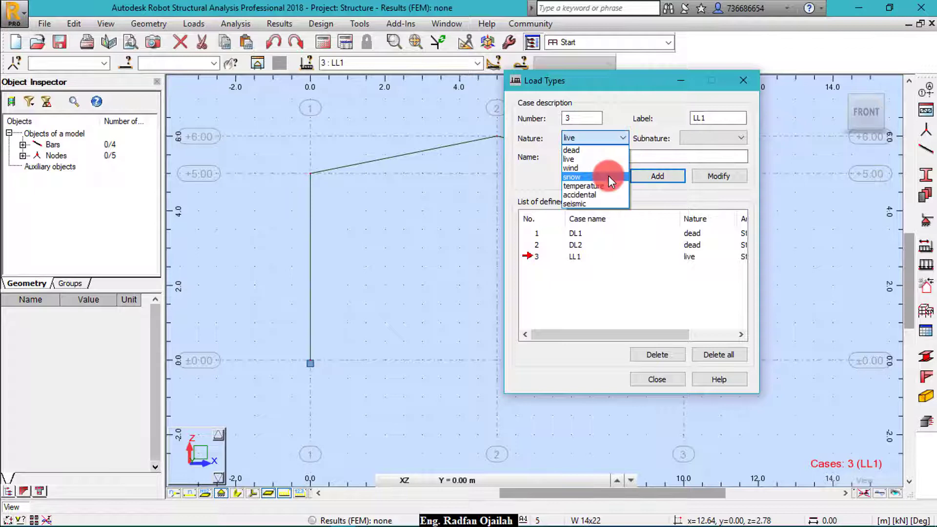
click(608, 168)
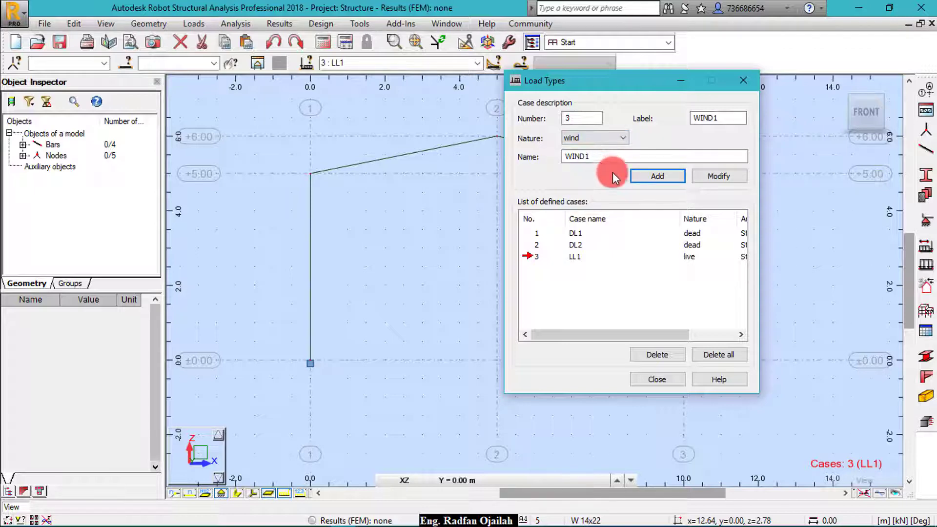
click(639, 175)
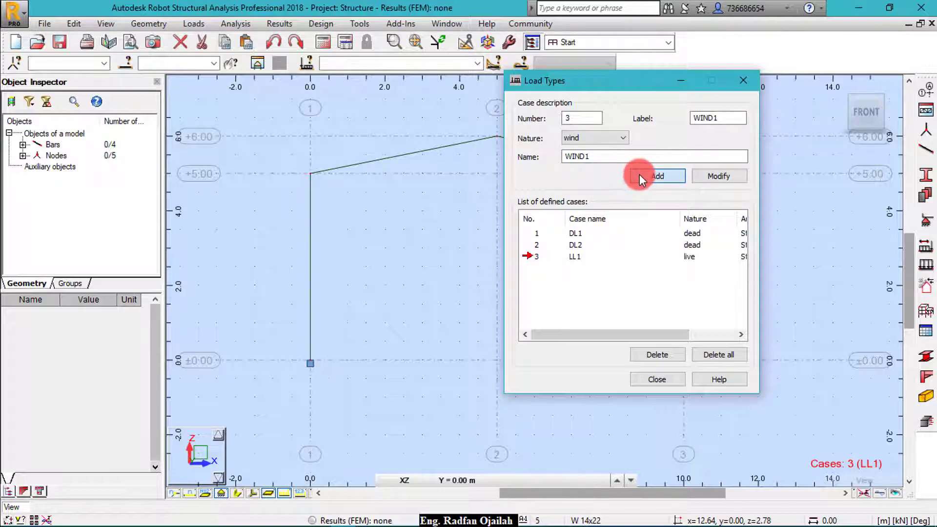
click(617, 137)
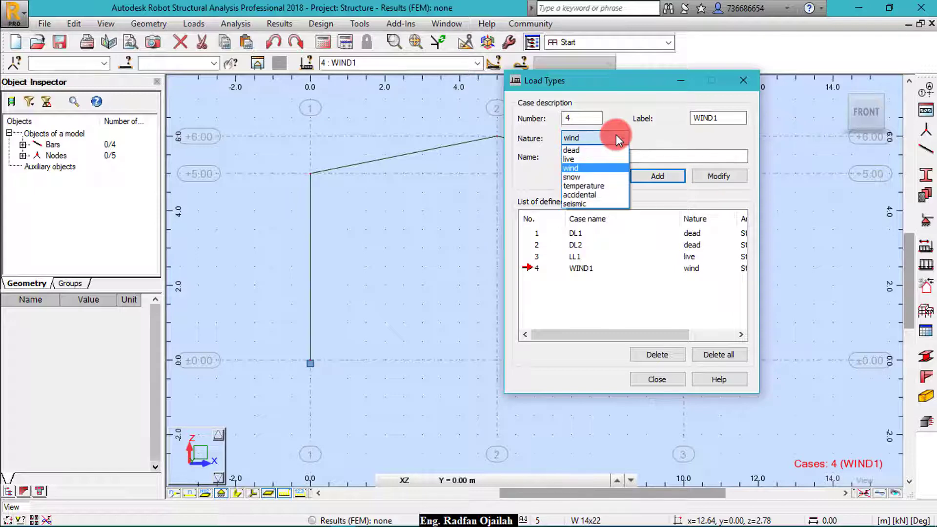
click(616, 134)
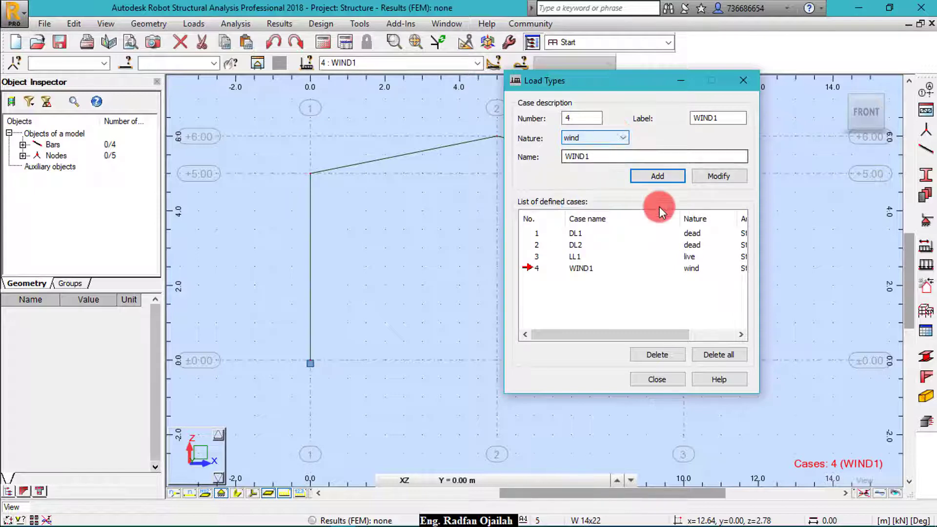
click(666, 380)
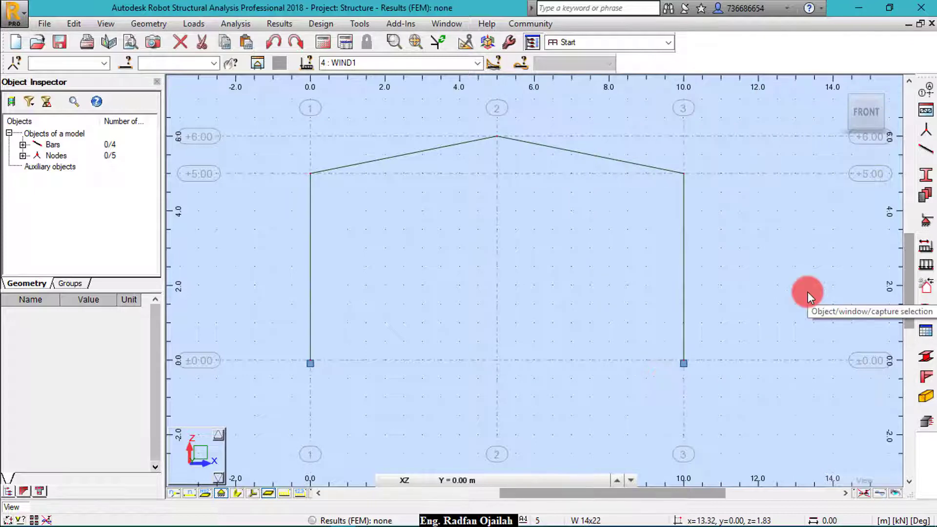
click(927, 266)
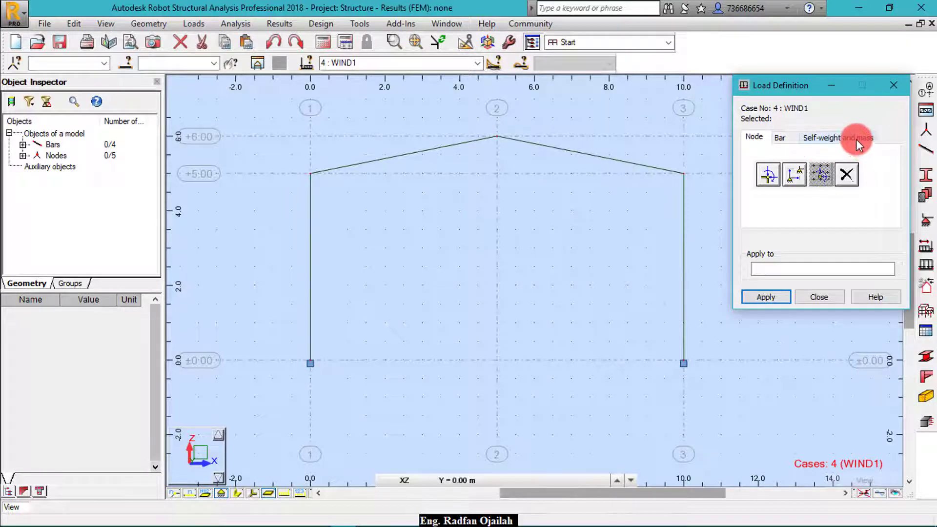
click(857, 140)
click(785, 136)
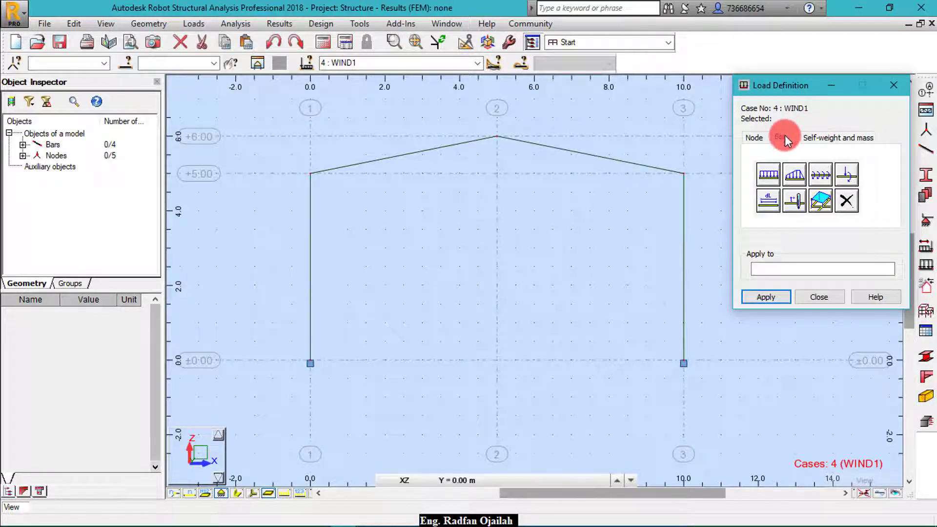
click(757, 136)
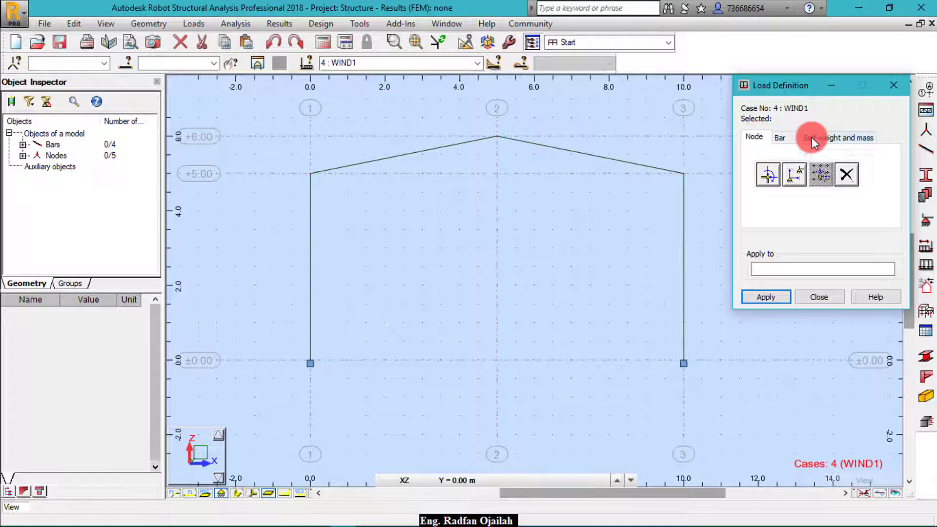
click(810, 295)
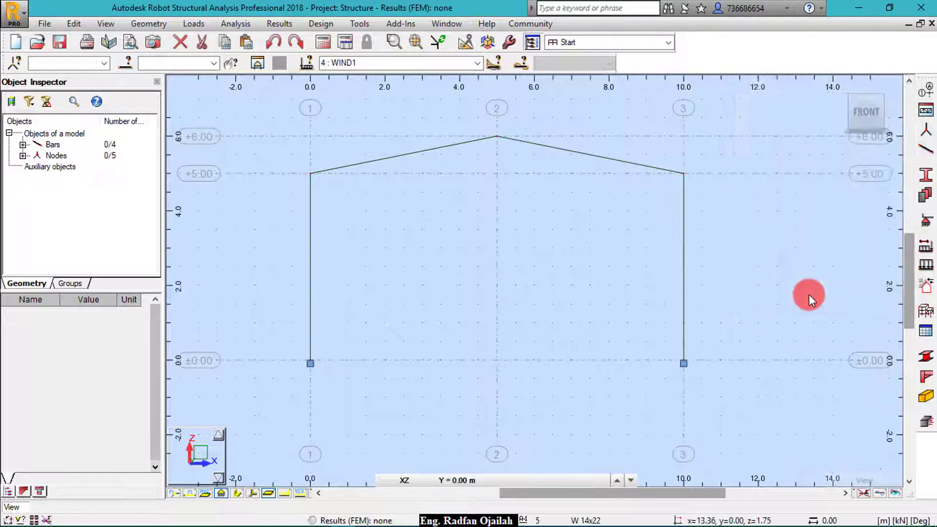
In the ASCE 7-05 snow/wind generator, auto-detect envelope bars 1, 2, 5, 4, 3 and mark no parapets
click(925, 292)
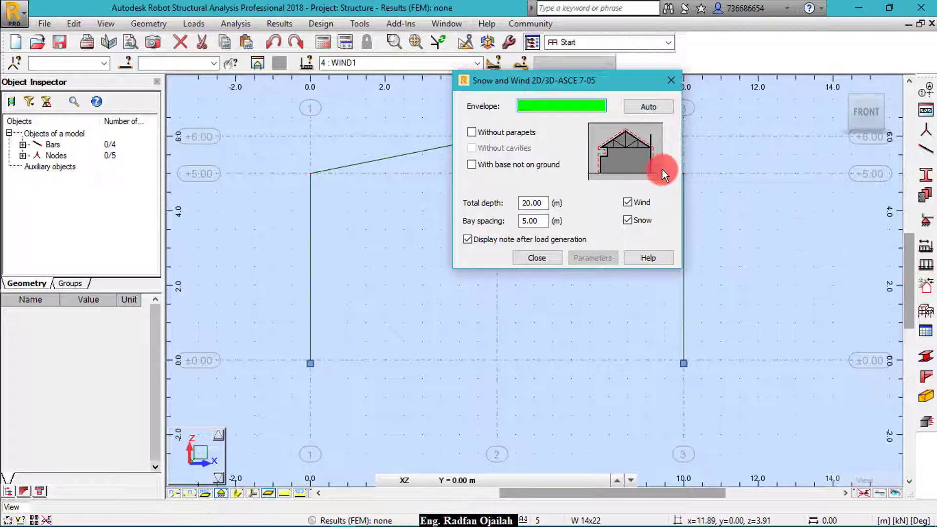
click(564, 114)
drag(555, 81, 795, 122)
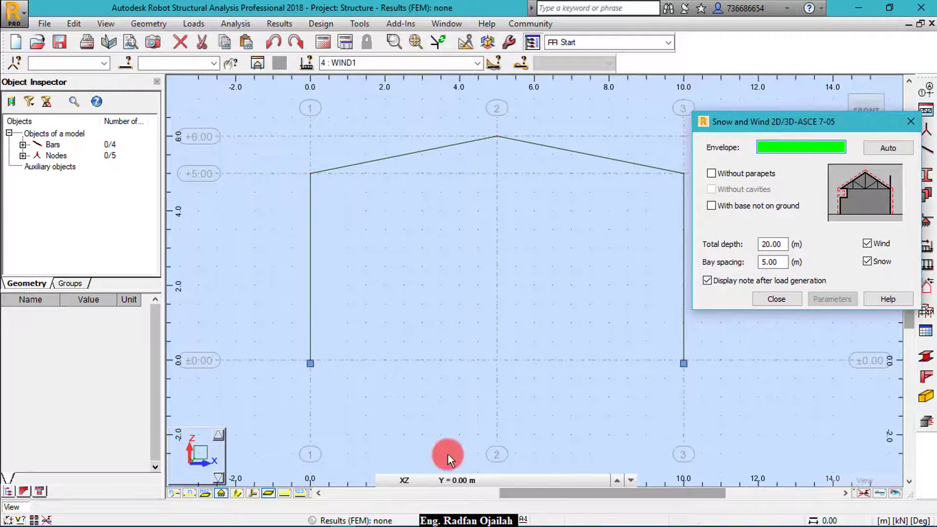
click(903, 147)
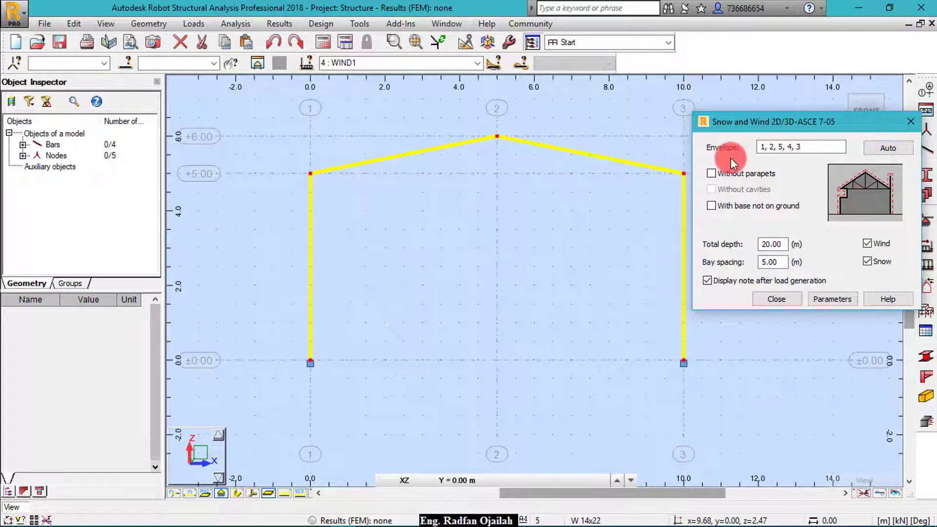
click(712, 174)
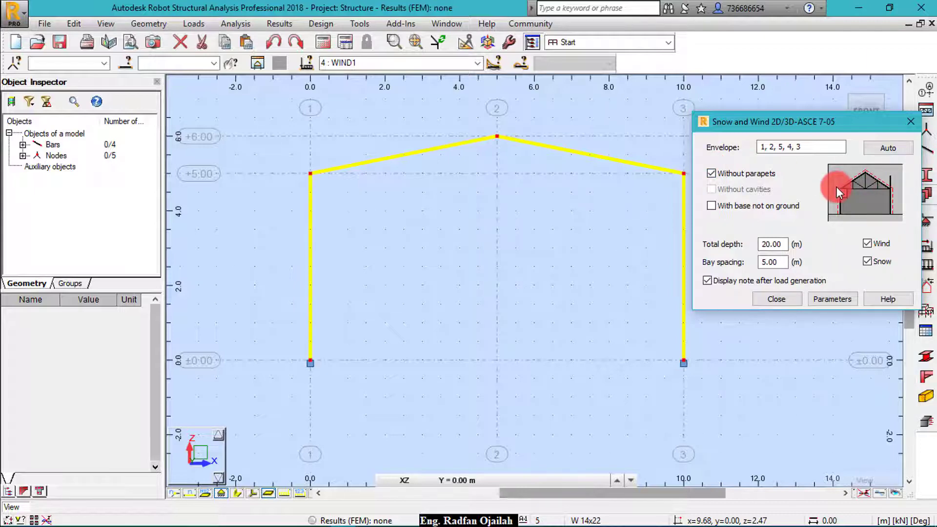
Set total depth 30 m and bay spacing 6 m, and generate wind loads only
double_click(766, 244)
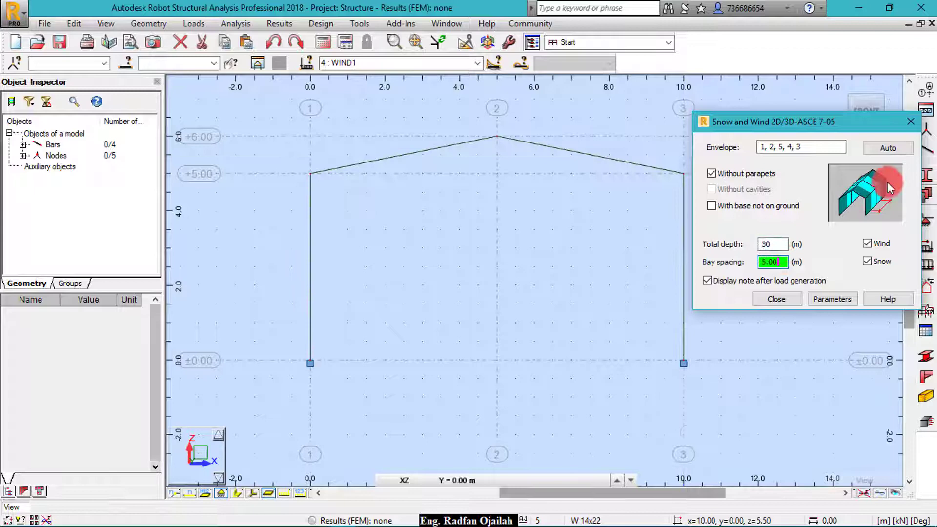
click(782, 261)
drag(782, 262, 749, 262)
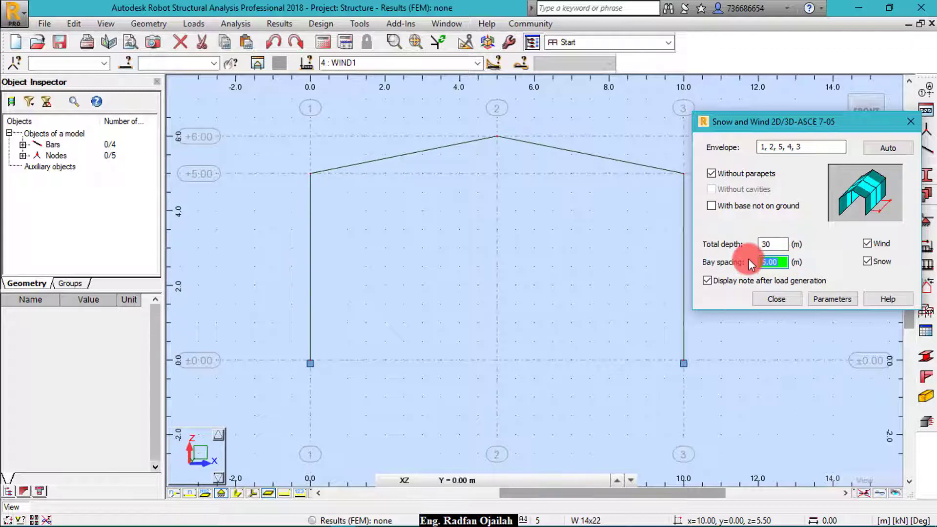
text(6)
click(868, 261)
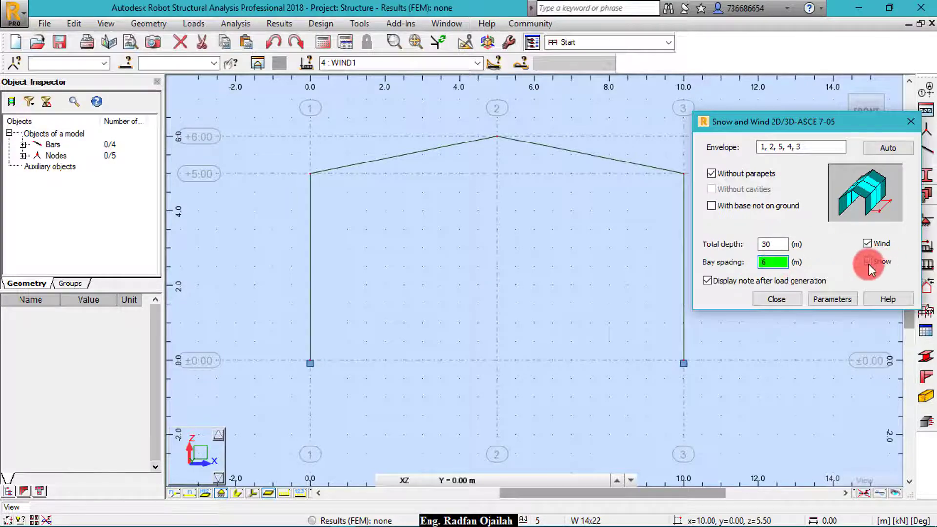
click(868, 259)
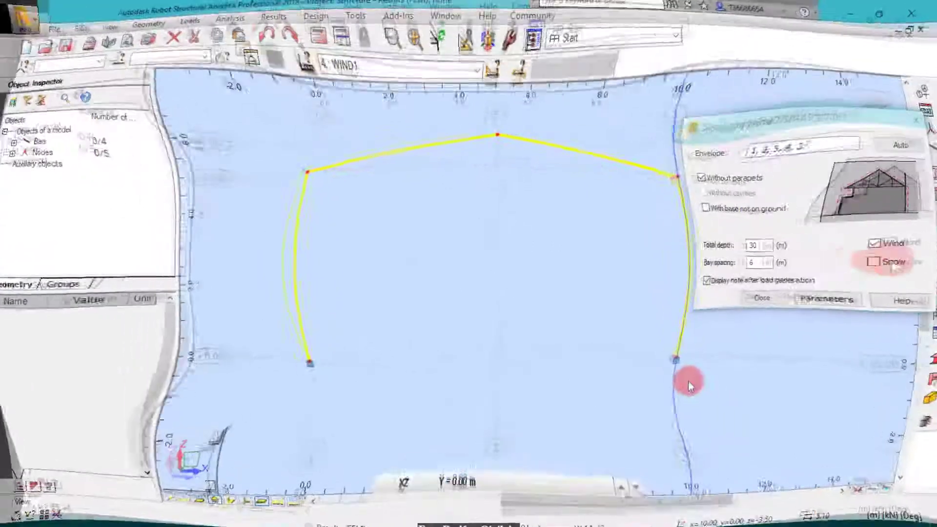
click(699, 385)
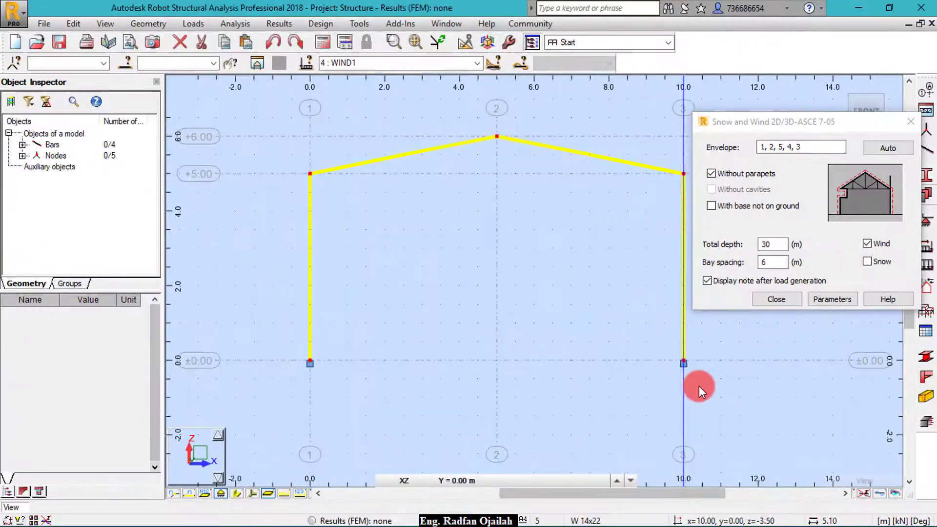
Open the wind load parameters and keep exposure category B
click(827, 301)
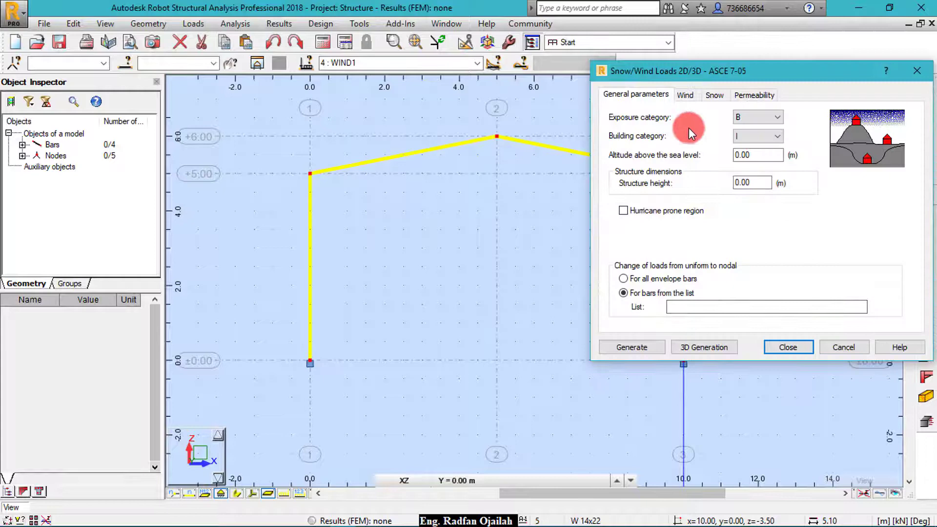
click(742, 117)
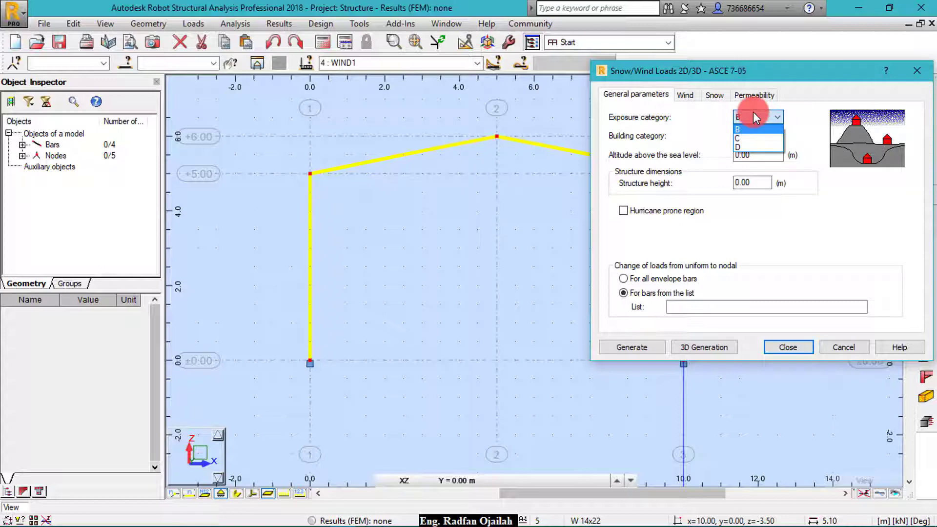
click(754, 116)
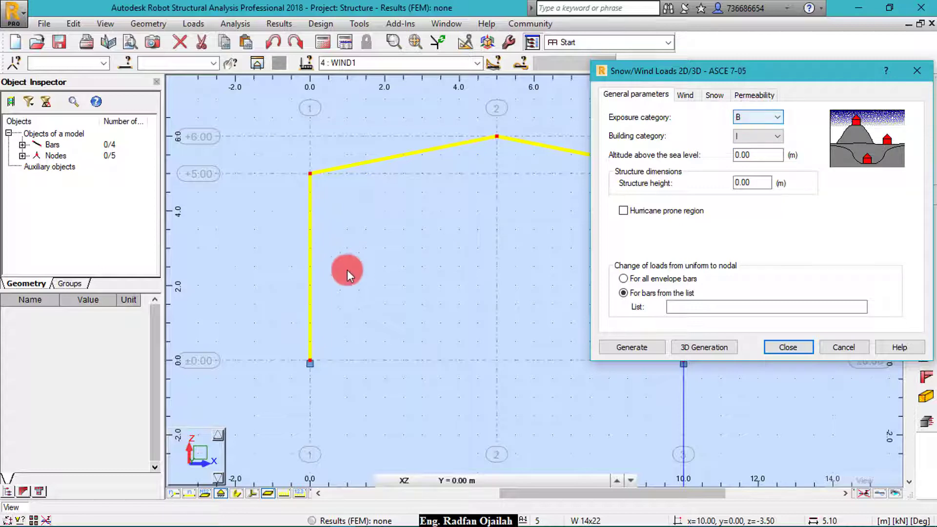
Scroll the ASCE 7 PDF past the Exposure D and C photos to the Exposure B photo on page 310
mouse_move(310, 518)
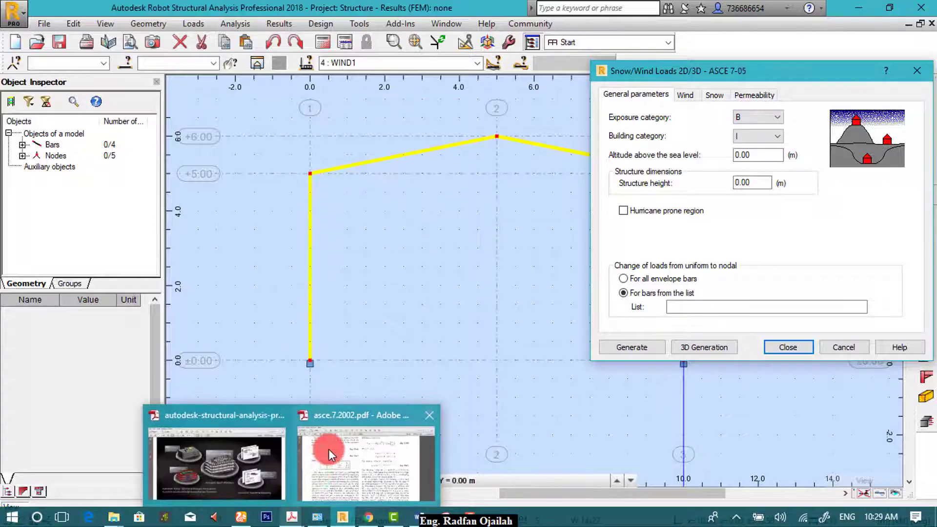
click(327, 454)
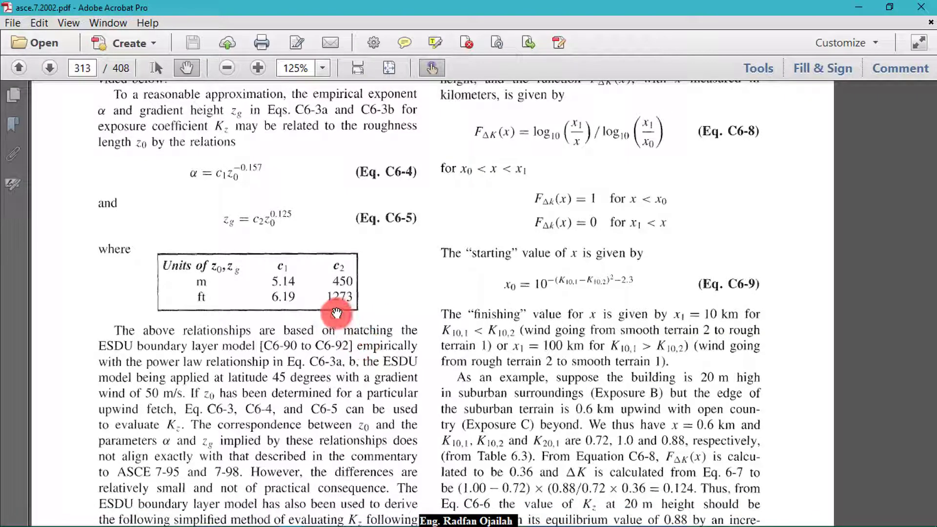
scroll(316, 293, up, 1)
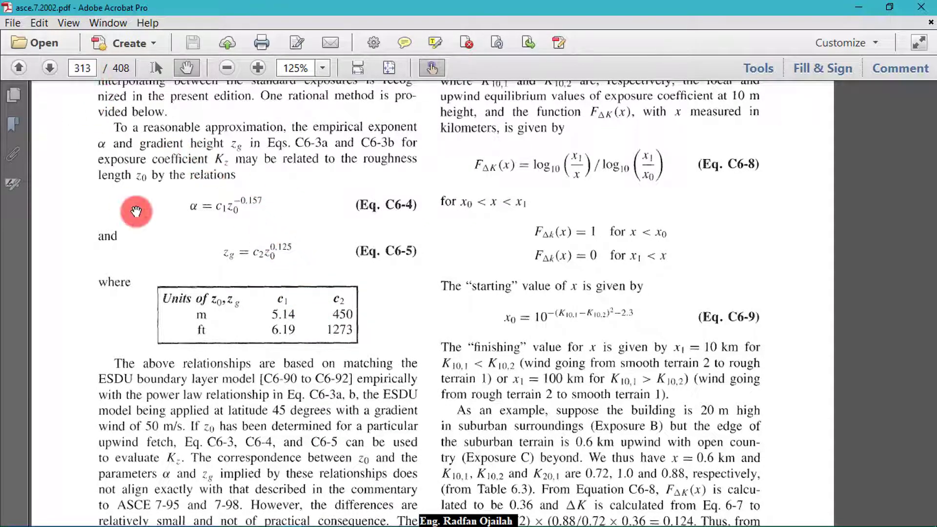
scroll(167, 215, up, 10)
scroll(173, 213, up, 6)
scroll(175, 205, down, 3)
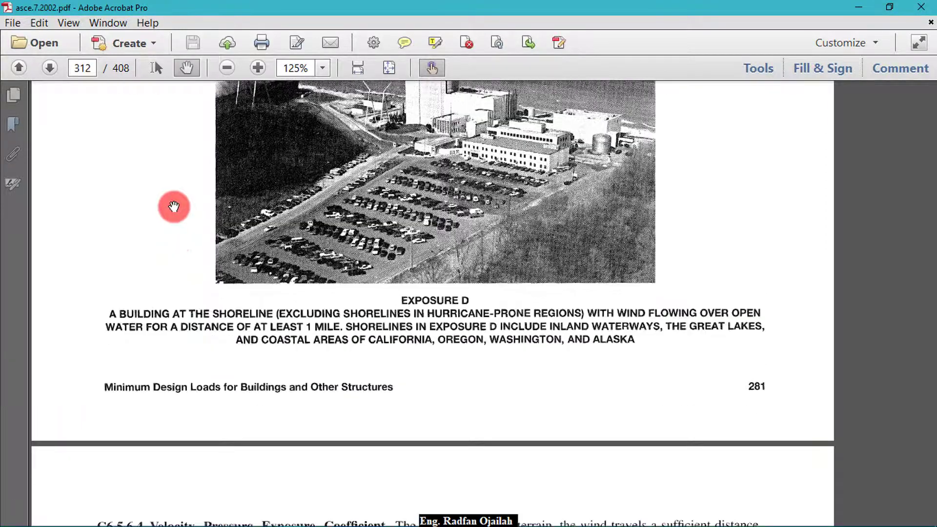
scroll(370, 286, up, 2)
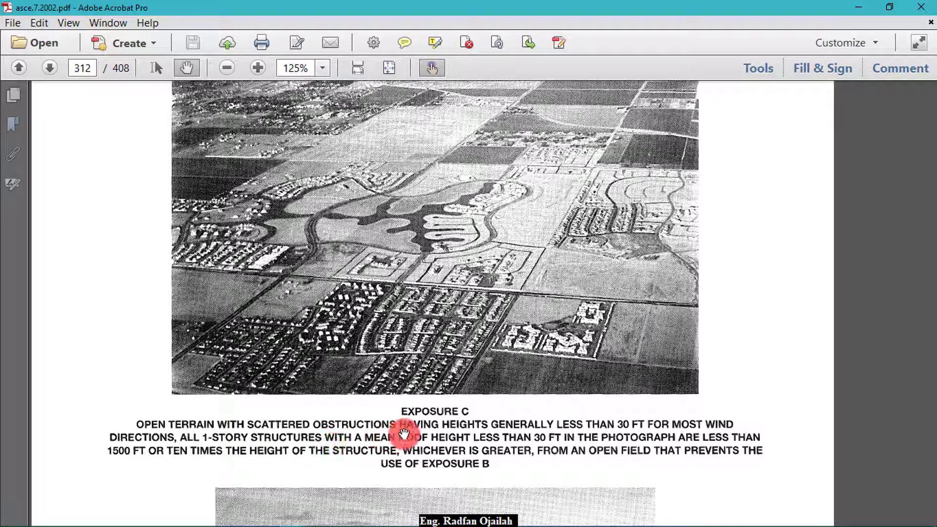
scroll(634, 420, up, 5)
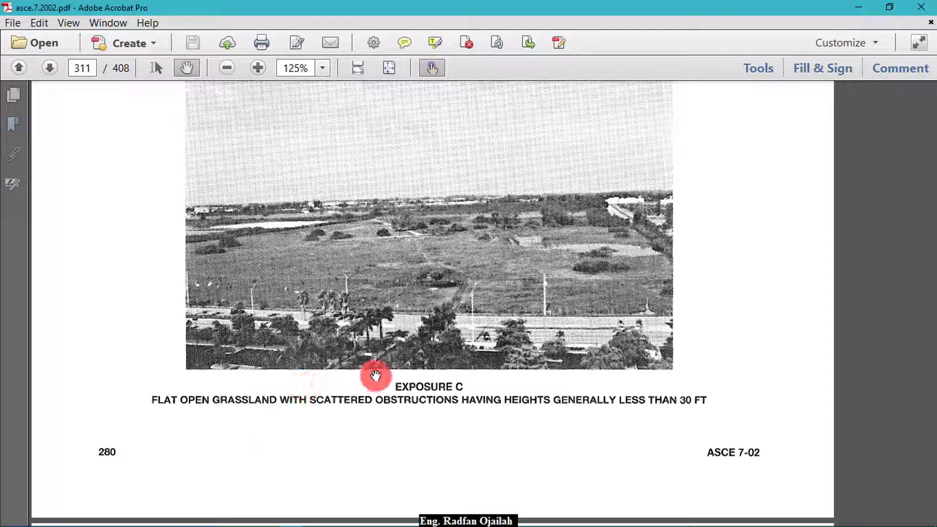
scroll(440, 364, up, 5)
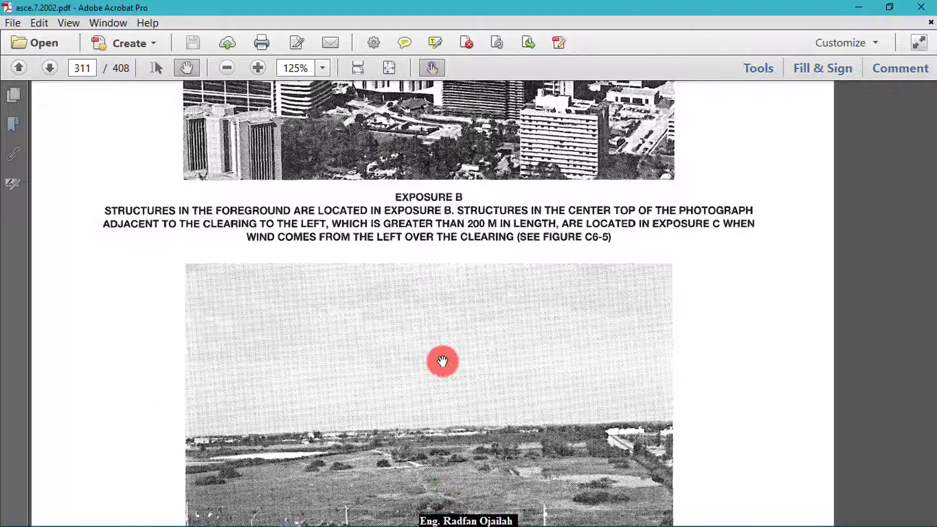
scroll(443, 364, up, 5)
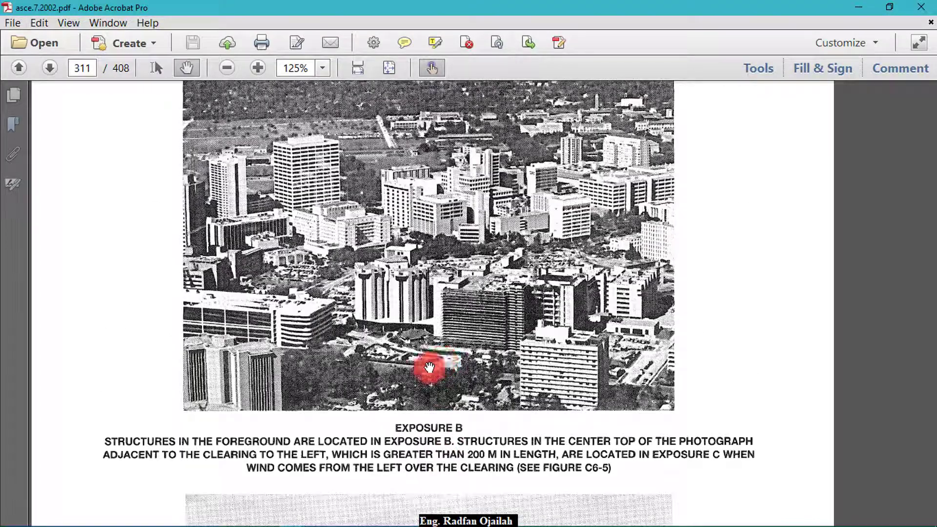
scroll(430, 367, up, 5)
scroll(469, 349, down, 7)
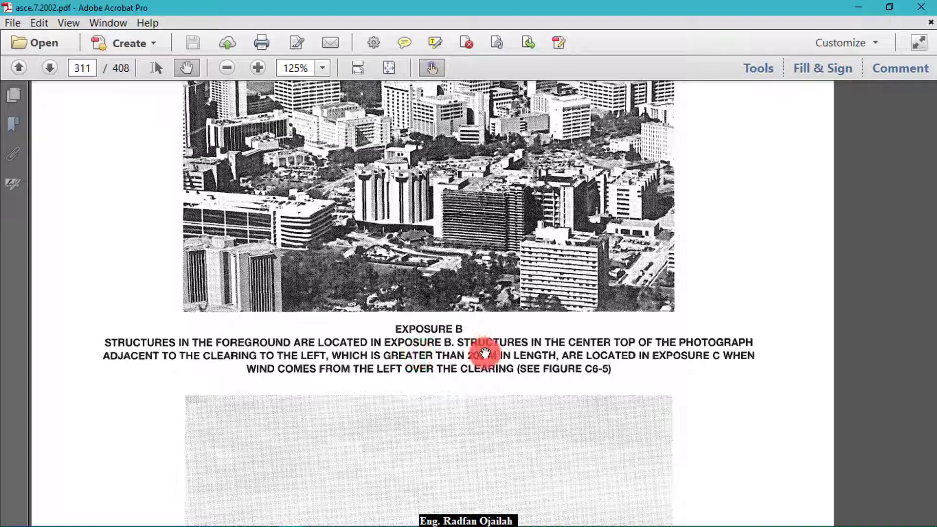
scroll(485, 353, up, 1)
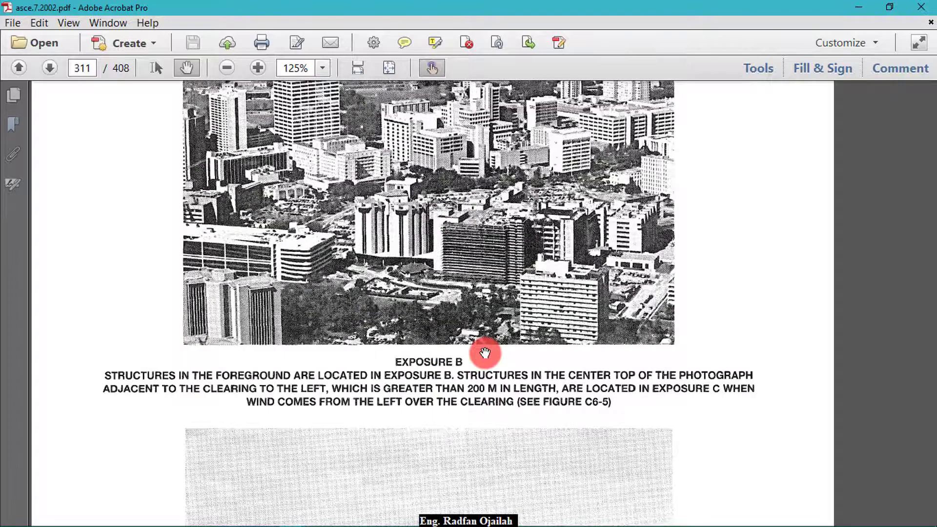
scroll(486, 352, up, 15)
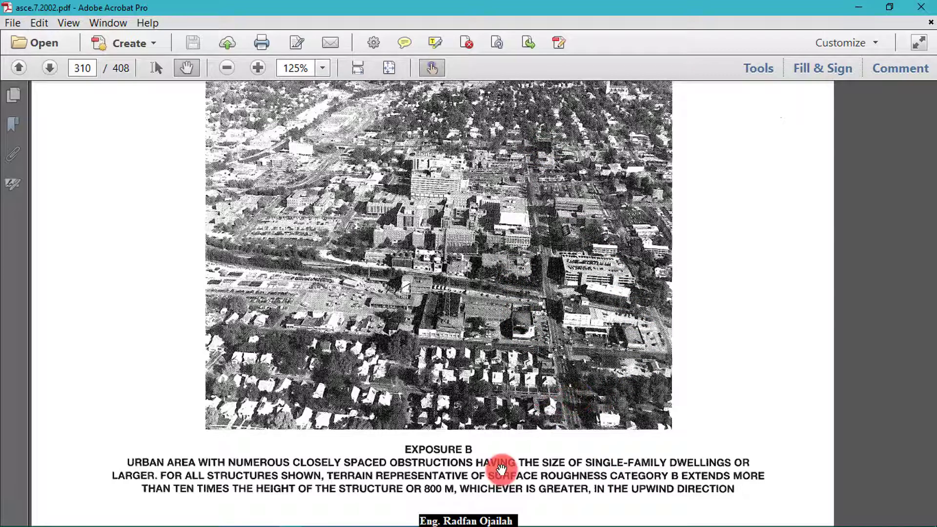
mouse_move(434, 523)
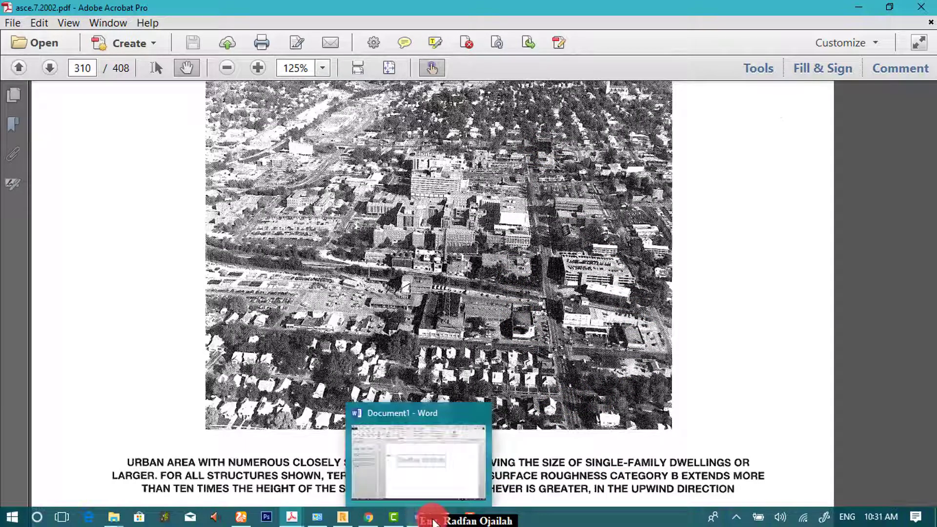
click(338, 490)
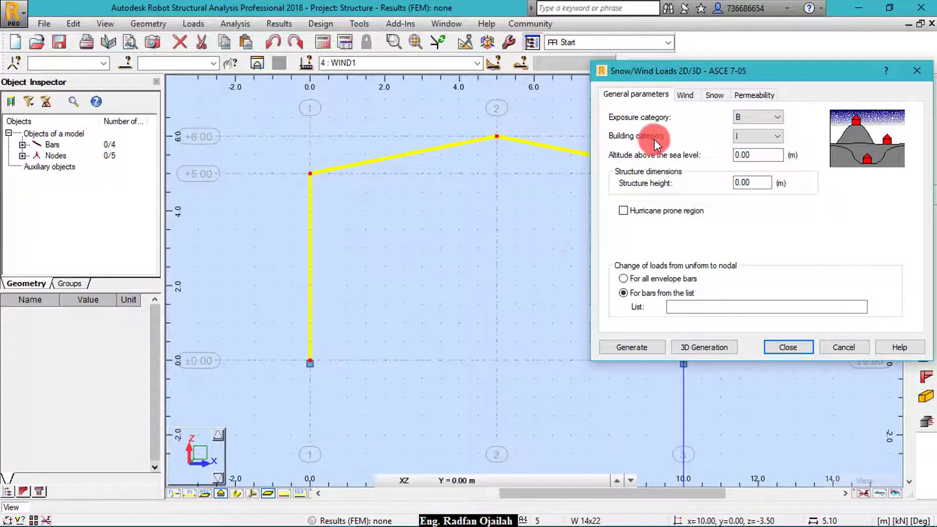
click(737, 120)
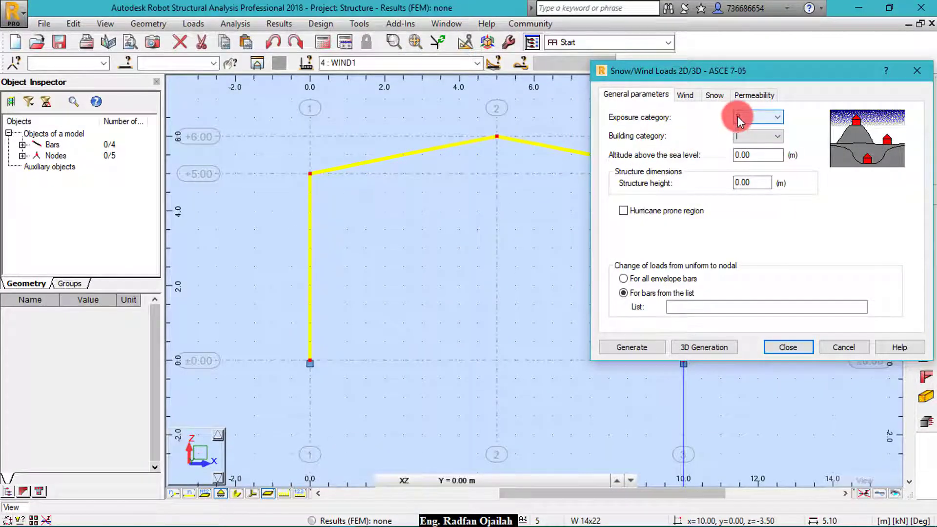
click(666, 147)
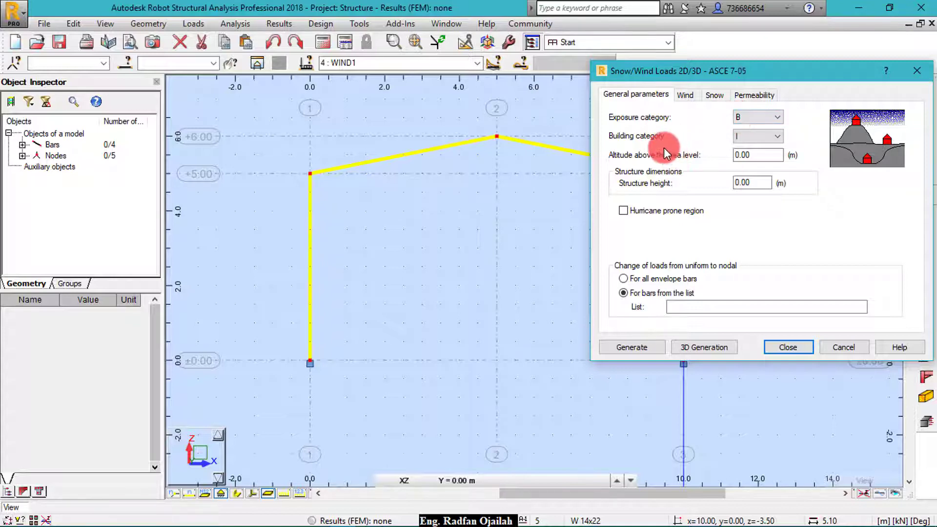
click(747, 143)
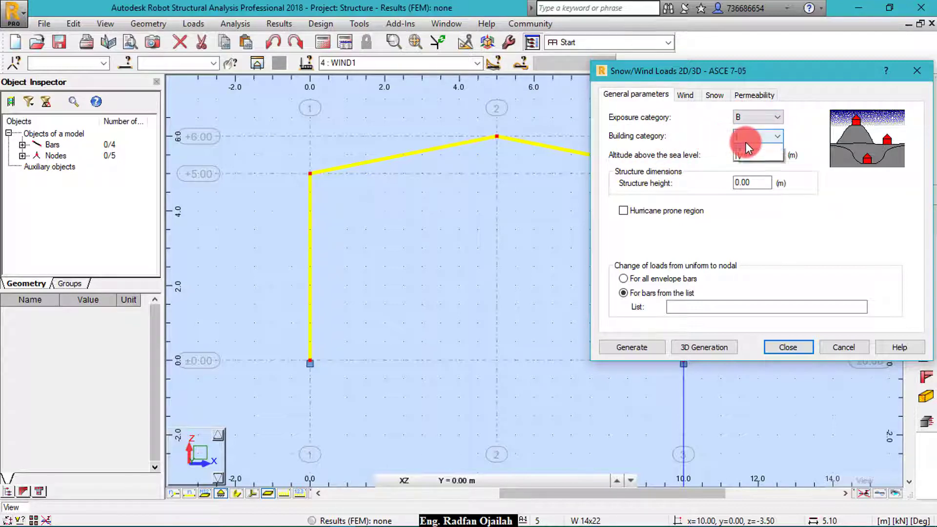
click(746, 142)
mouse_move(297, 523)
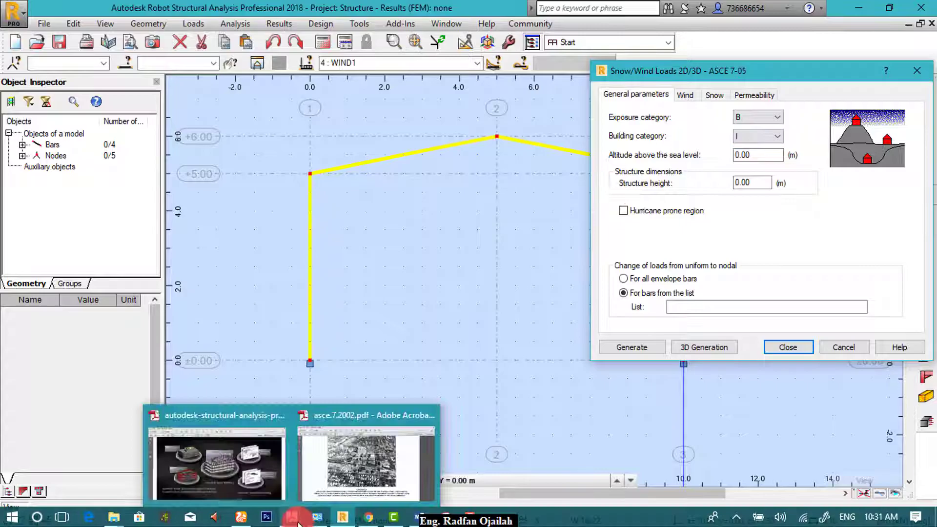
click(361, 454)
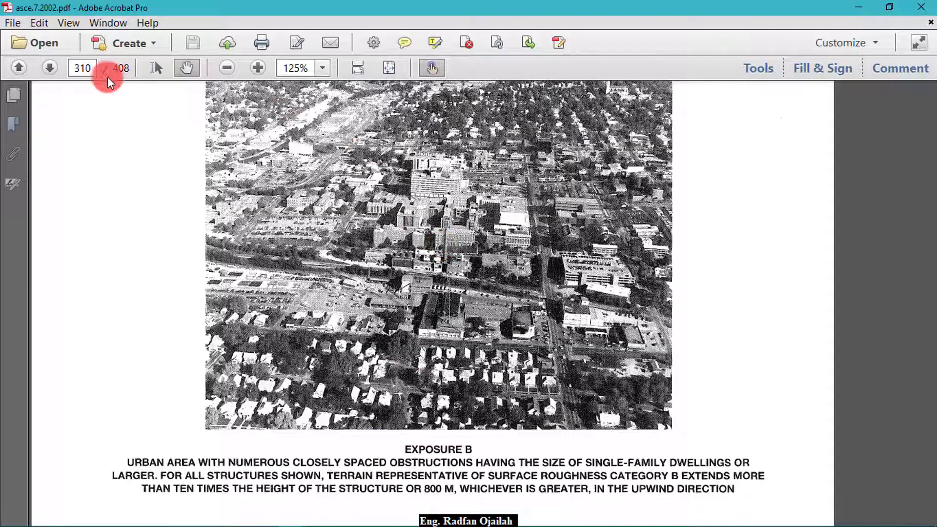
Jump to page 35 and review Table 1-1's building occupancy categories I–IV
click(94, 71)
key(Return)
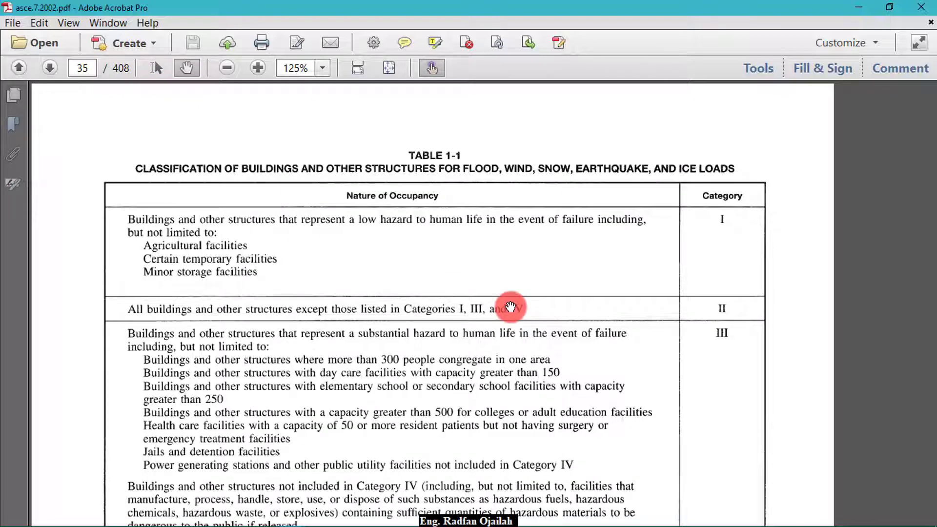
scroll(511, 307, down, 3)
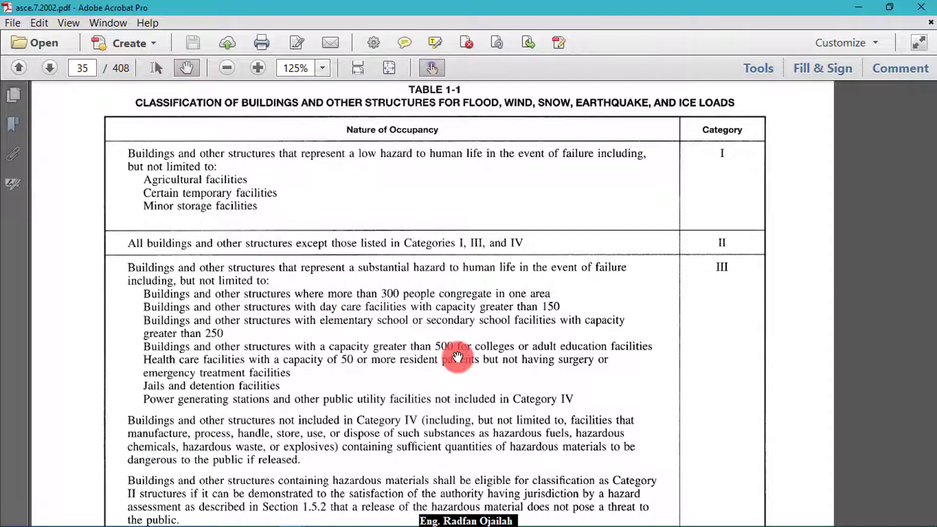
scroll(457, 358, down, 1)
scroll(461, 366, up, 4)
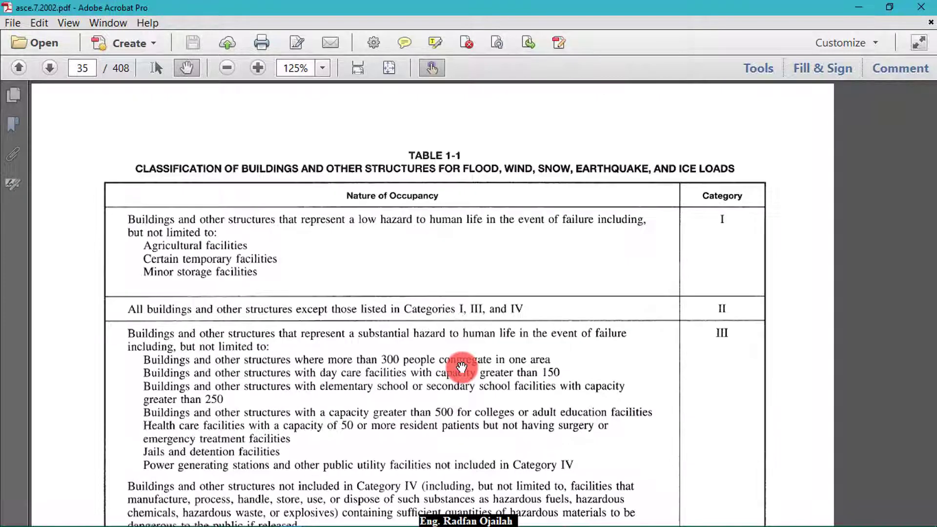
scroll(440, 369, down, 1)
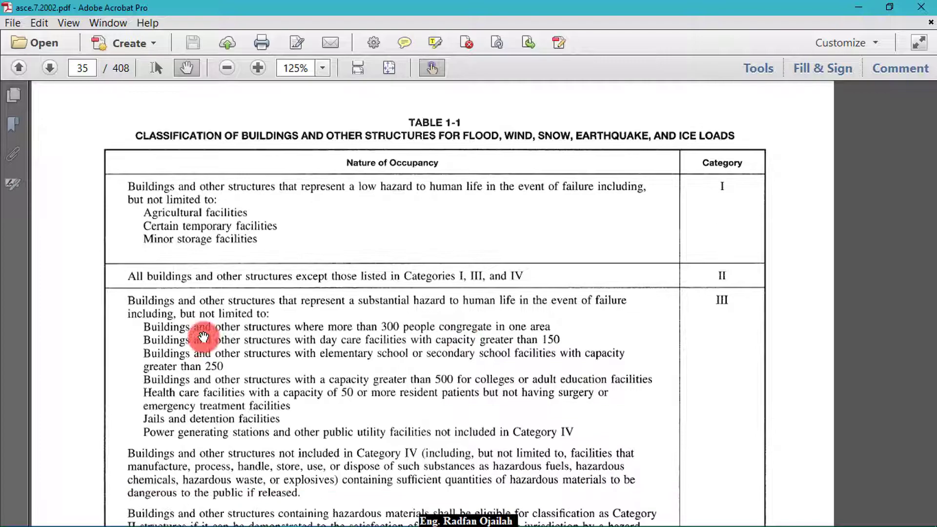
scroll(175, 358, down, 5)
scroll(175, 359, down, 10)
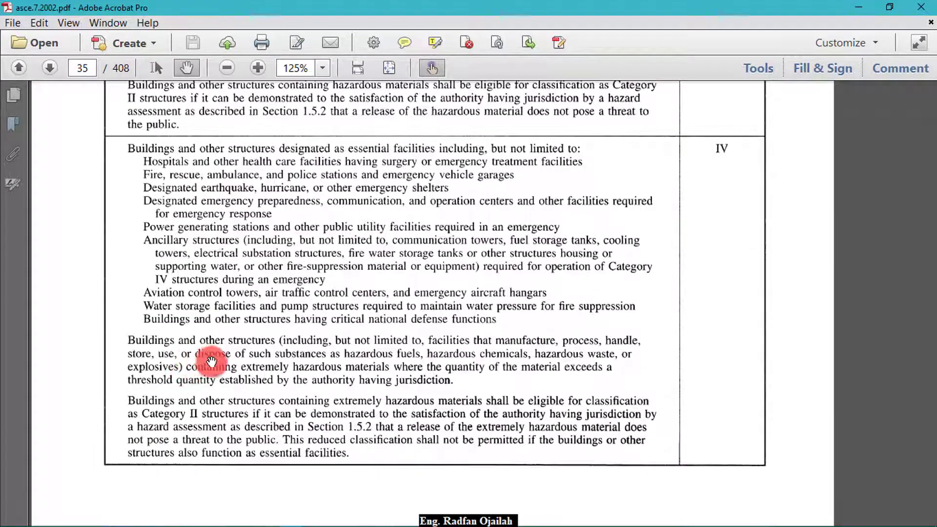
scroll(205, 359, up, 16)
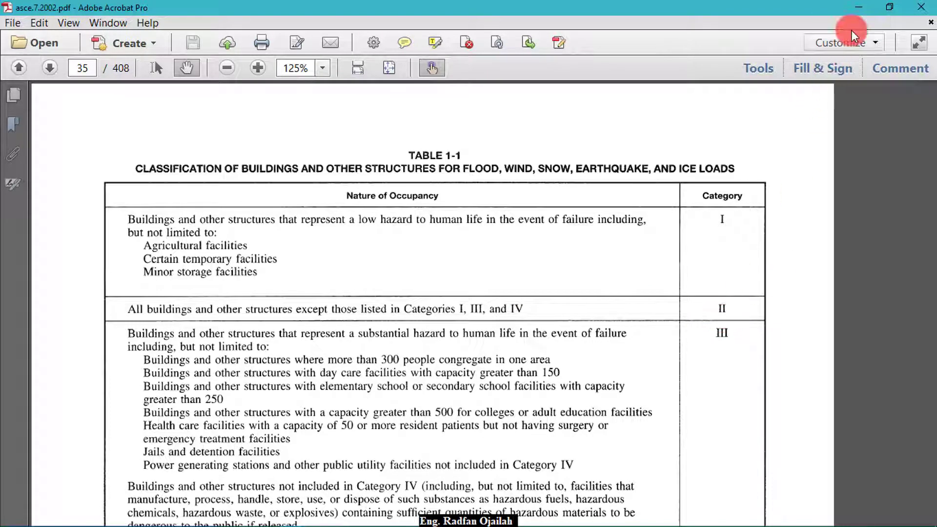
Set building category II, altitude above sea level 2000 m and structure height 6 m
click(863, 9)
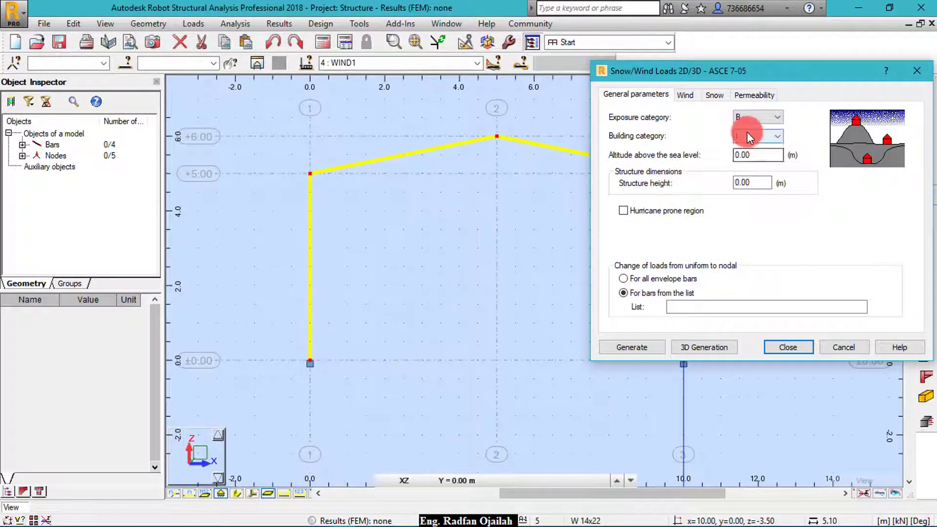
click(750, 136)
click(745, 154)
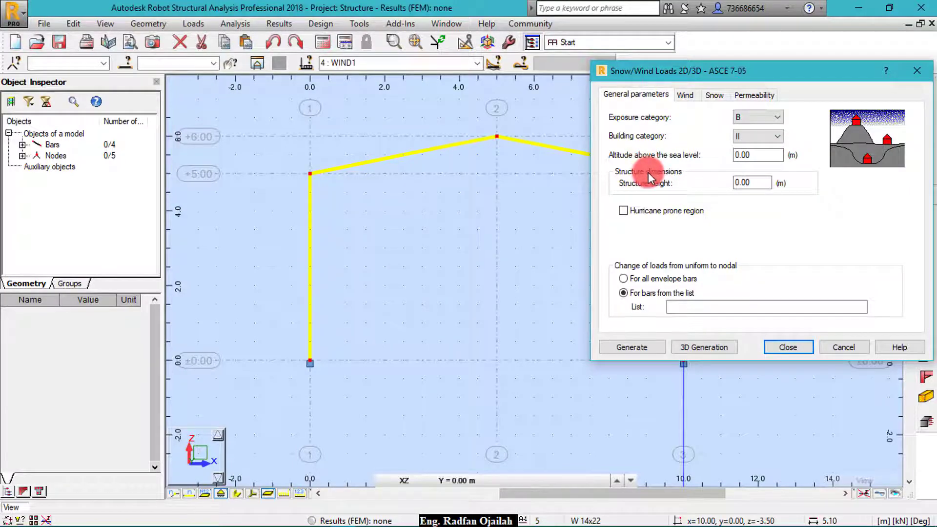
click(756, 157)
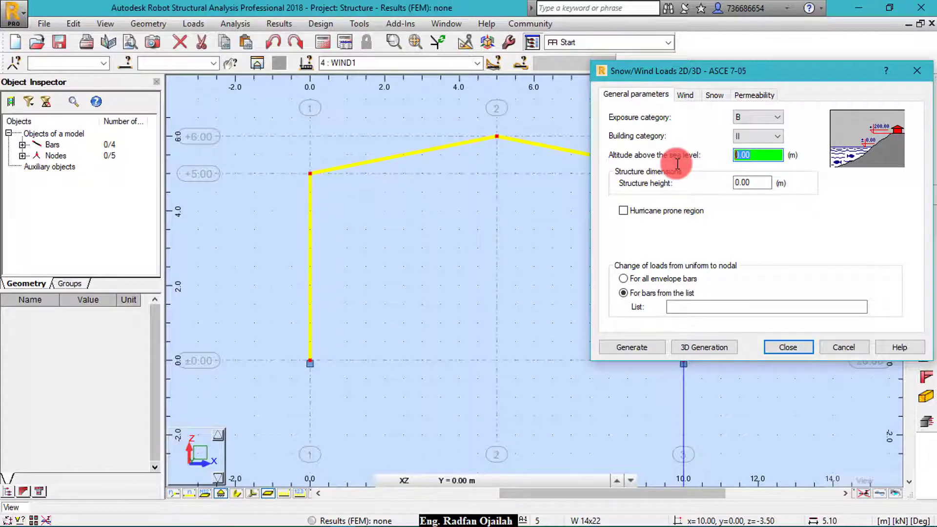
text(2000)
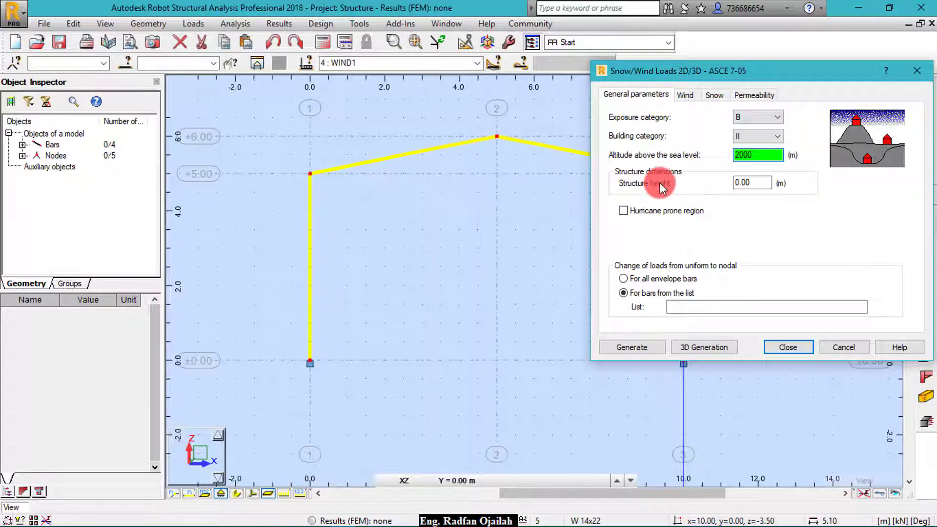
click(759, 183)
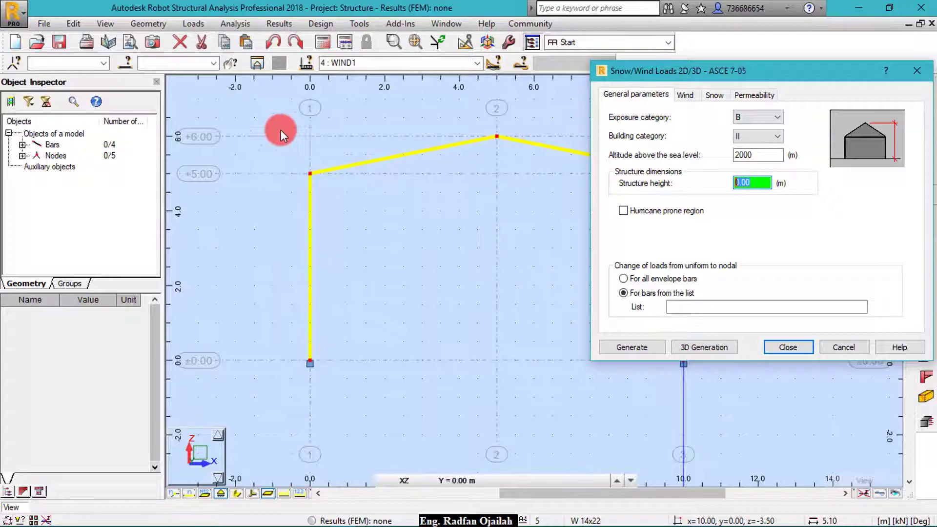
text(6)
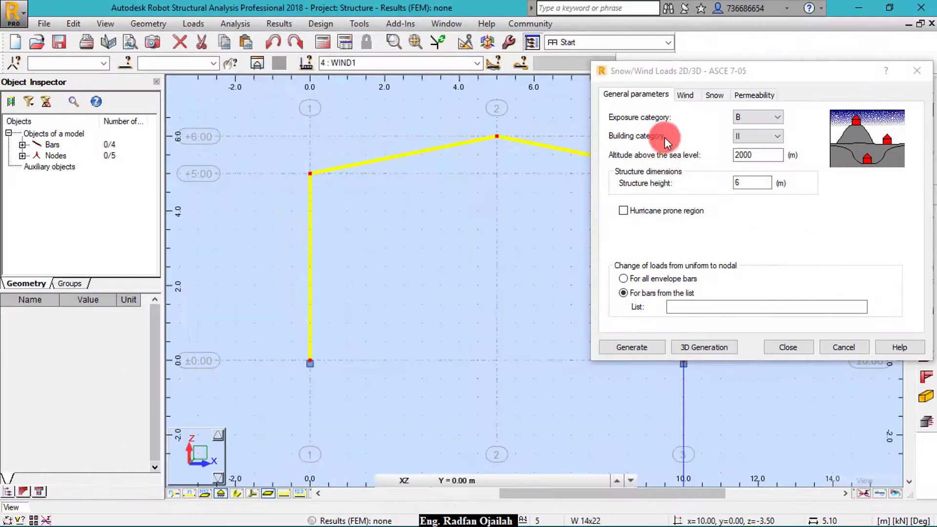
On the Wind tab, set basic wind speed to 80 mph, leaving Kd at 0.85
click(686, 97)
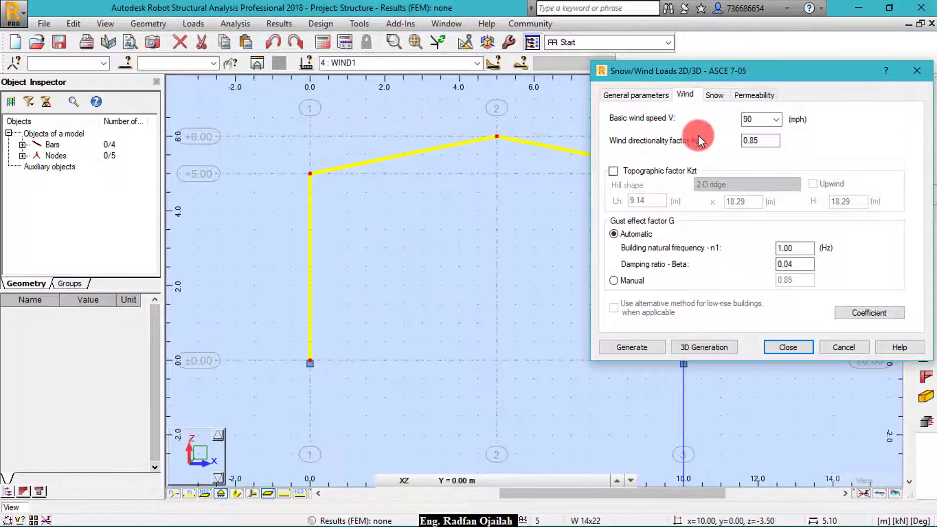
click(775, 121)
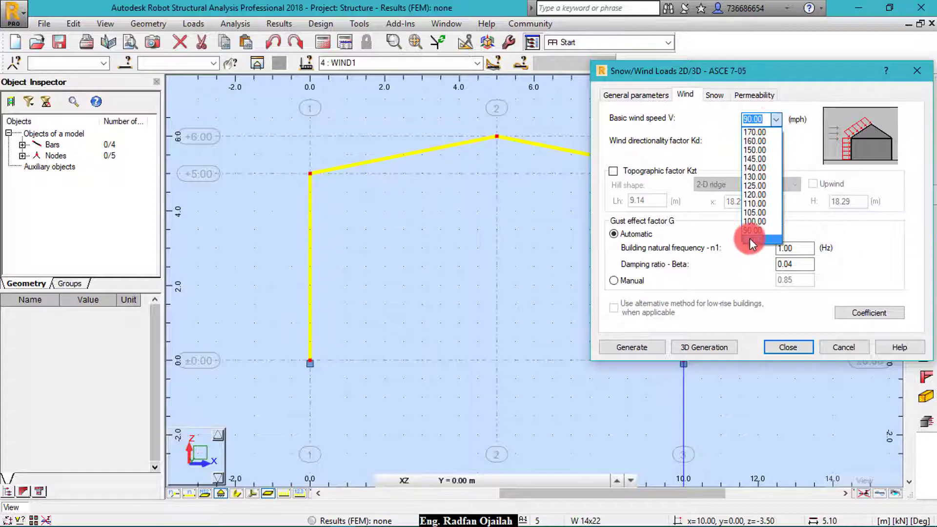
click(750, 238)
click(758, 117)
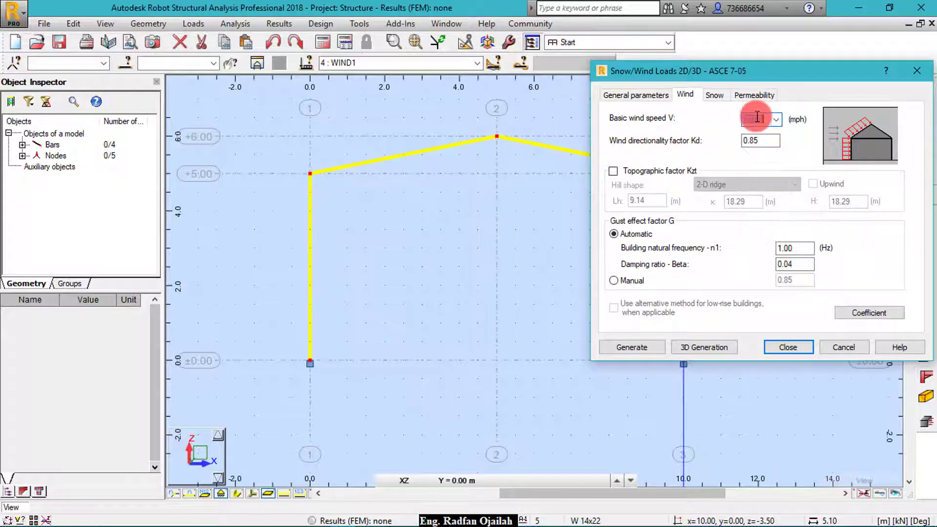
text(80)
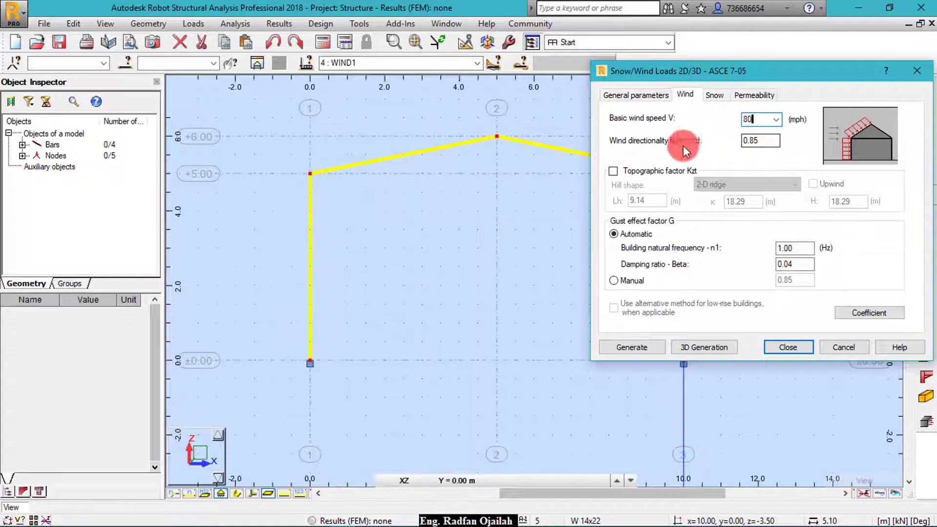
click(745, 140)
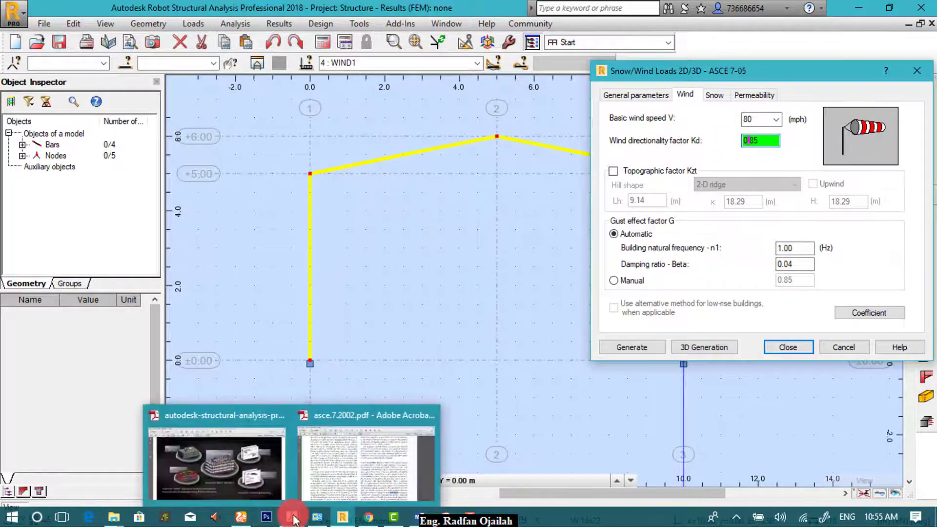
Go to page 107 of the ASCE 7-02 PDF showing Table 6-4's Kd 0.85 for buildings
click(324, 450)
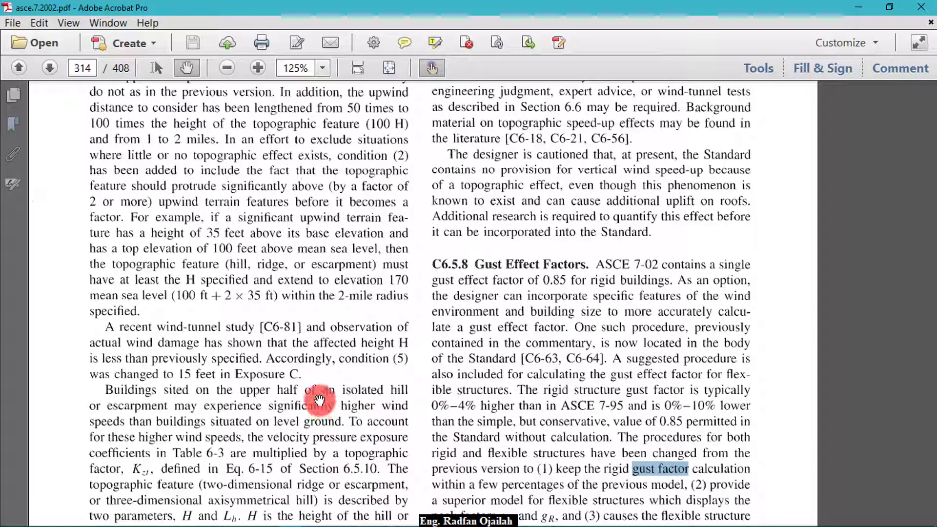
key(ctrl+f)
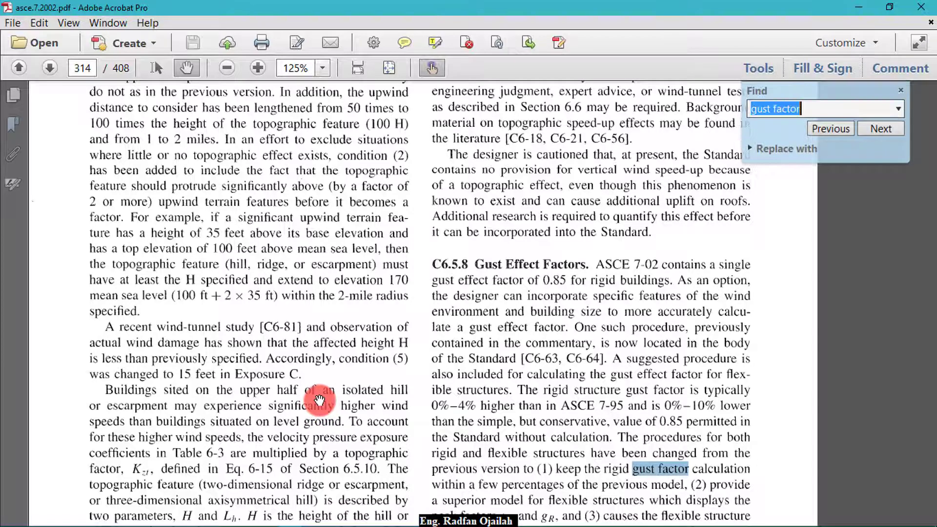
click(901, 92)
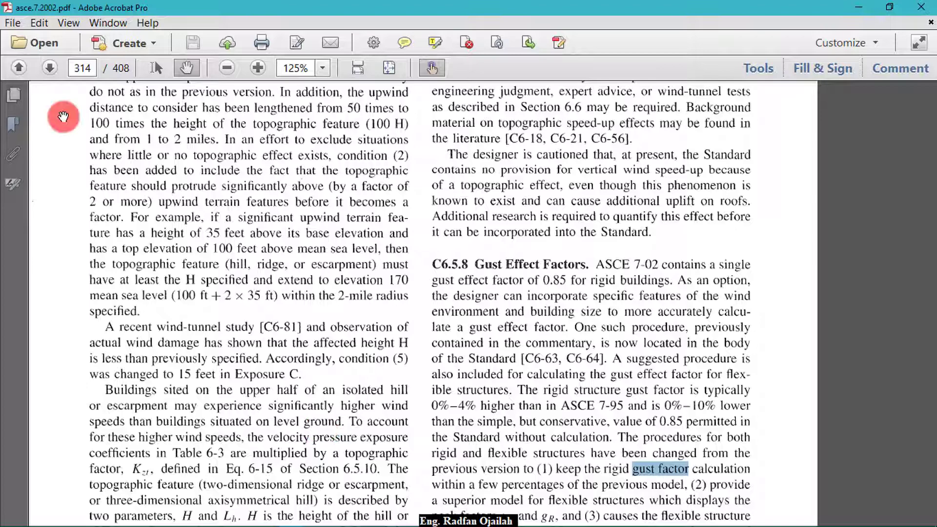
click(91, 69)
text(107)
key(Return)
scroll(257, 250, down, 3)
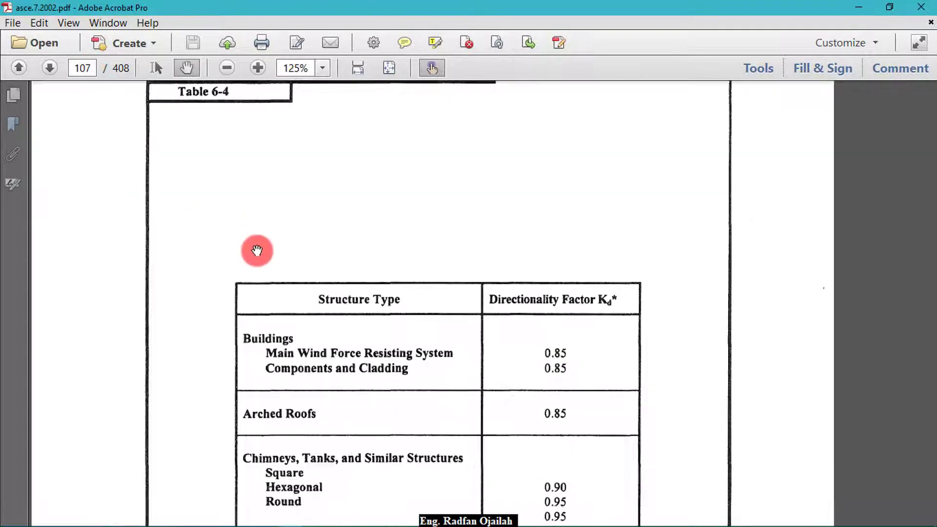
scroll(268, 277, down, 3)
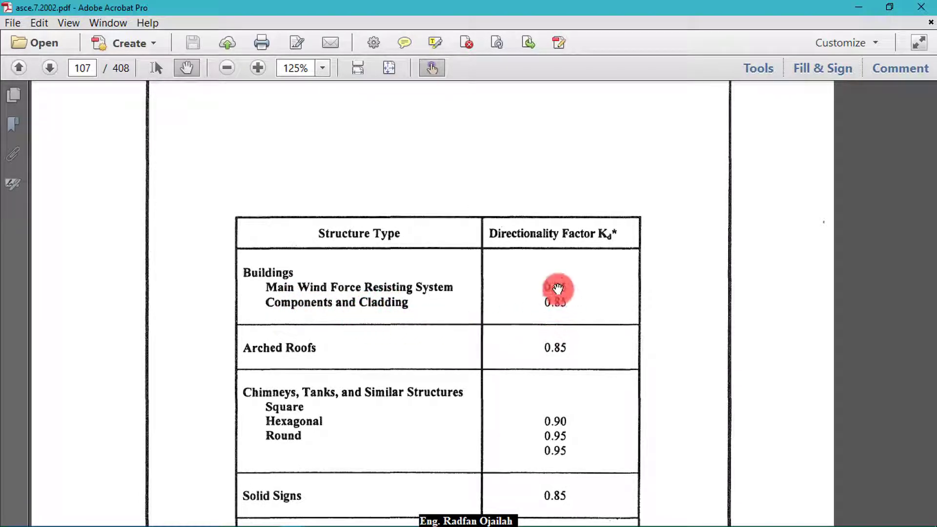
Back in Robot, select the Kd value 0.85 and enable topographic factor Kzt with a 2-D ridge
click(858, 7)
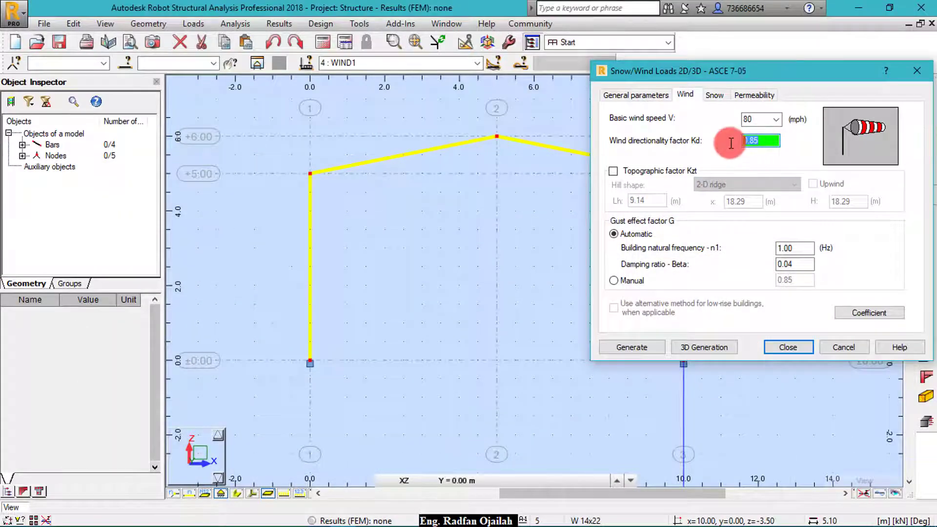
double_click(767, 148)
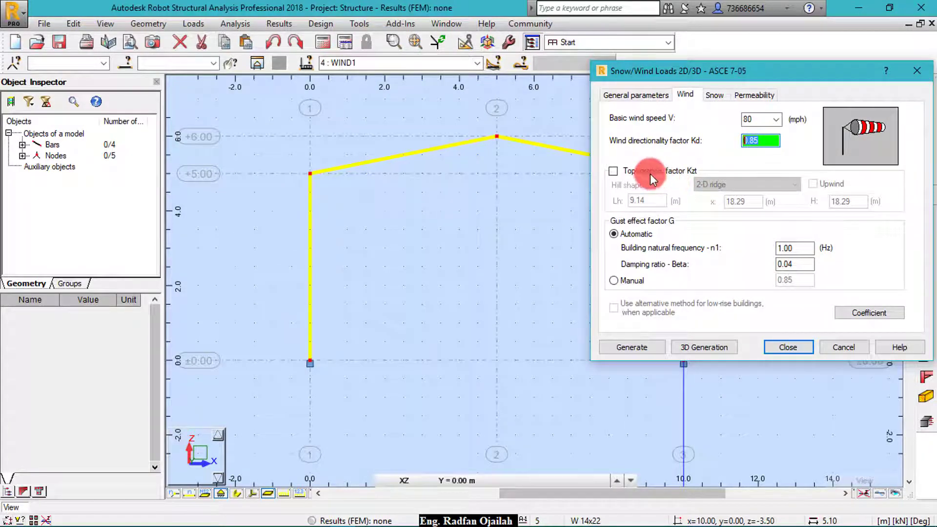
click(613, 172)
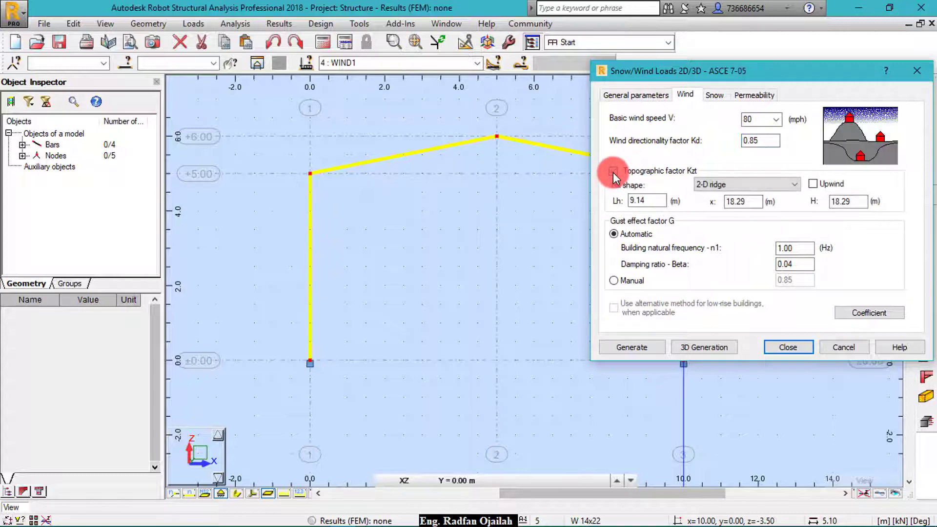
click(613, 172)
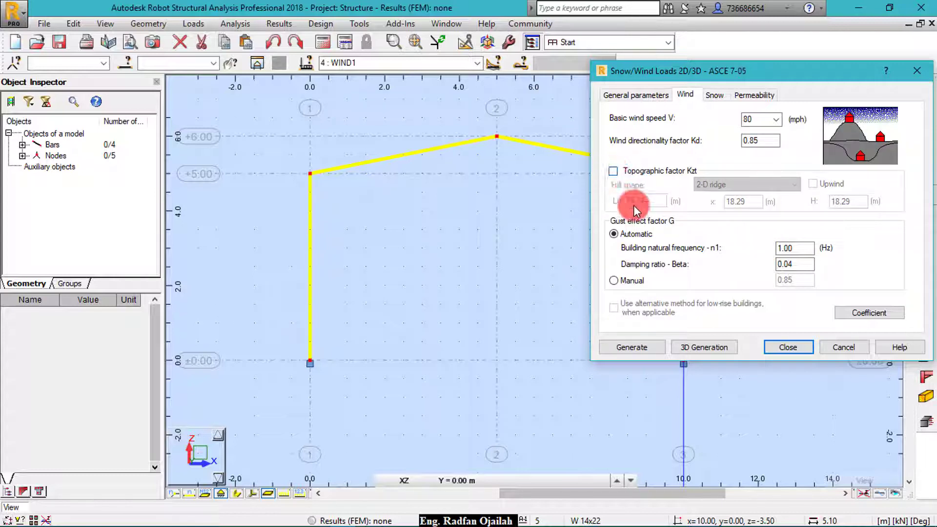
click(613, 172)
click(644, 200)
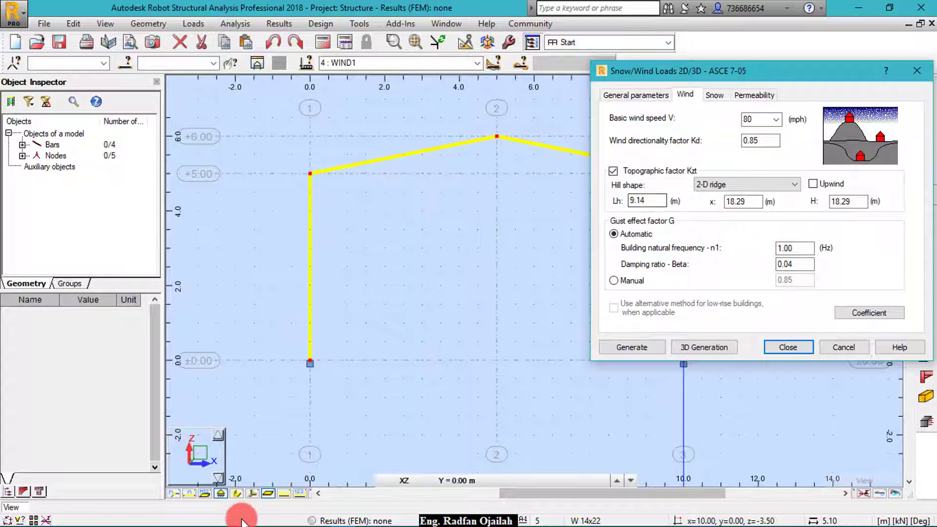
Open Figure 6-4 on page 78 and compare its topographic factor diagrams with Robot's Kzt settings
mouse_move(292, 517)
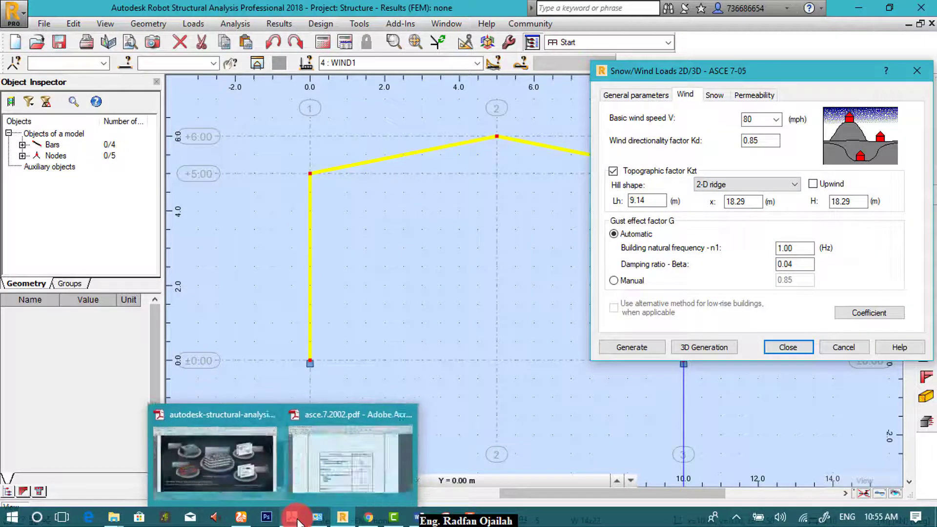
click(326, 459)
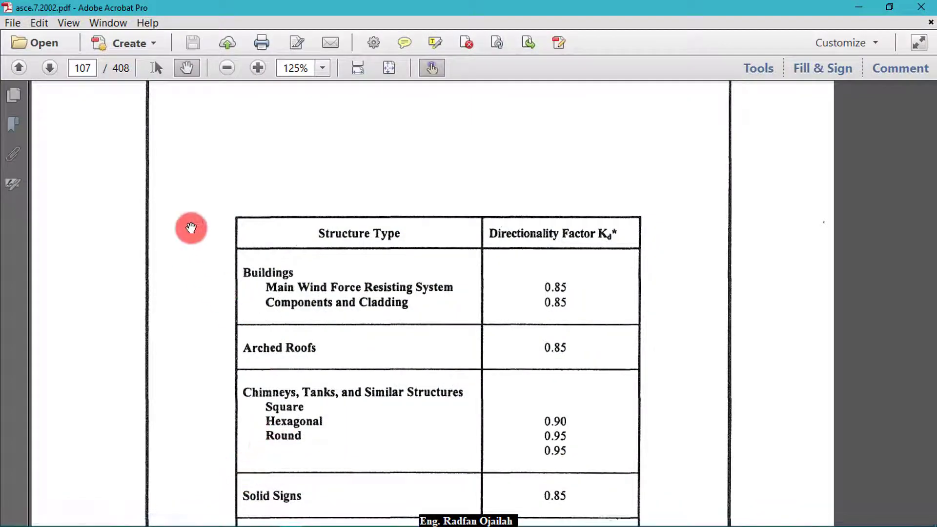
click(87, 67)
text(78)
key(Return)
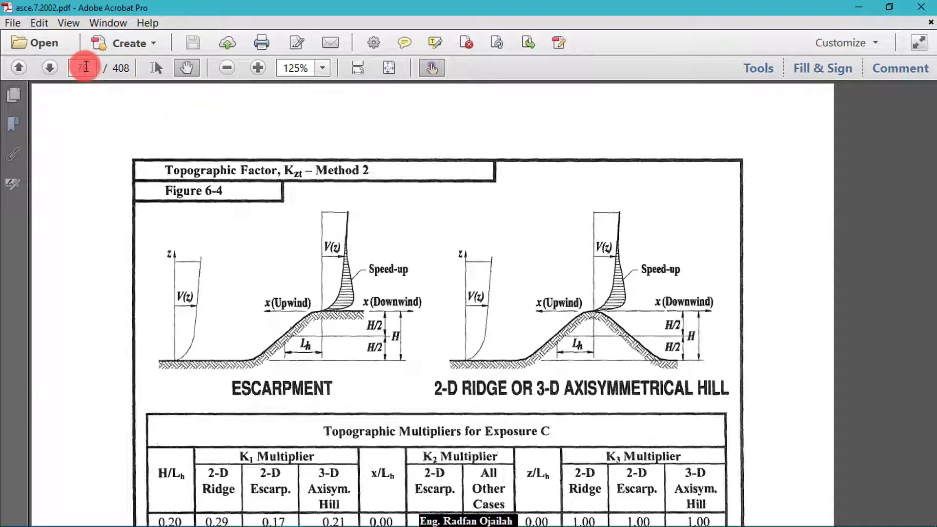
scroll(191, 268, down, 1)
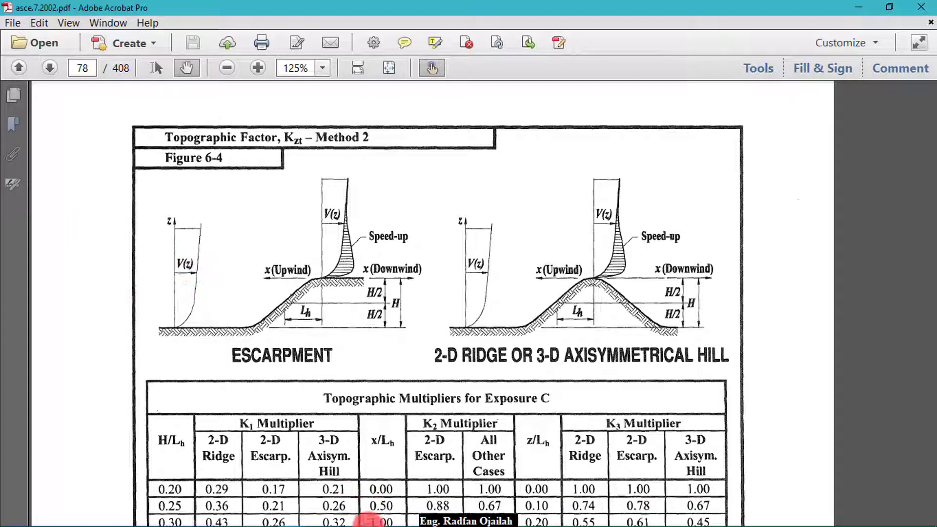
mouse_move(344, 515)
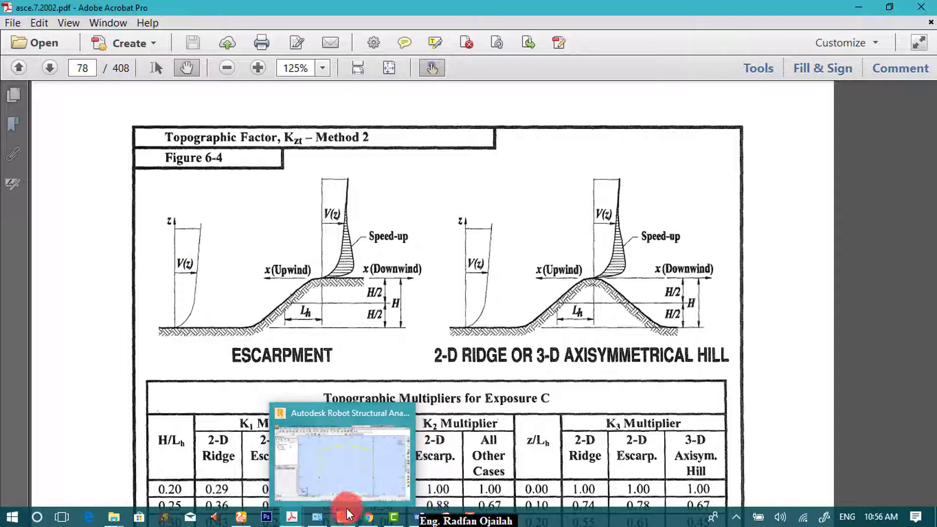
click(344, 476)
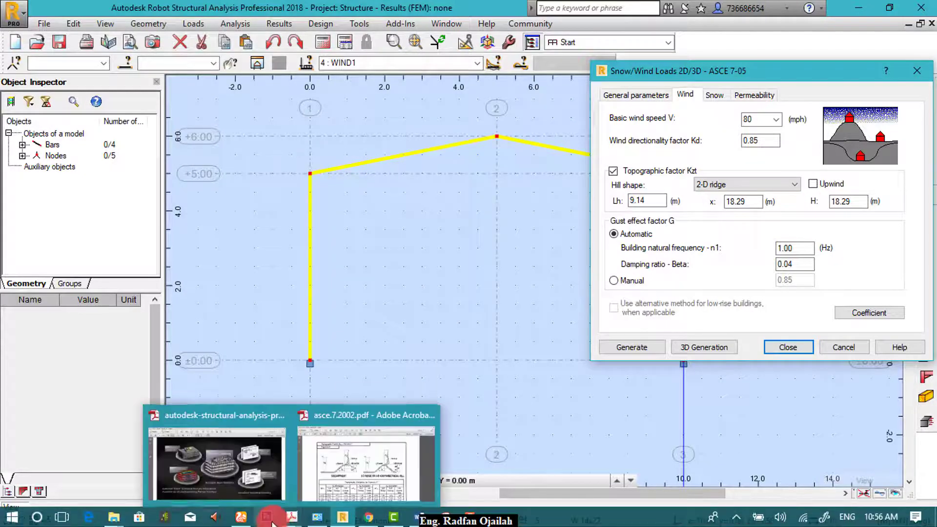
mouse_move(286, 522)
click(330, 479)
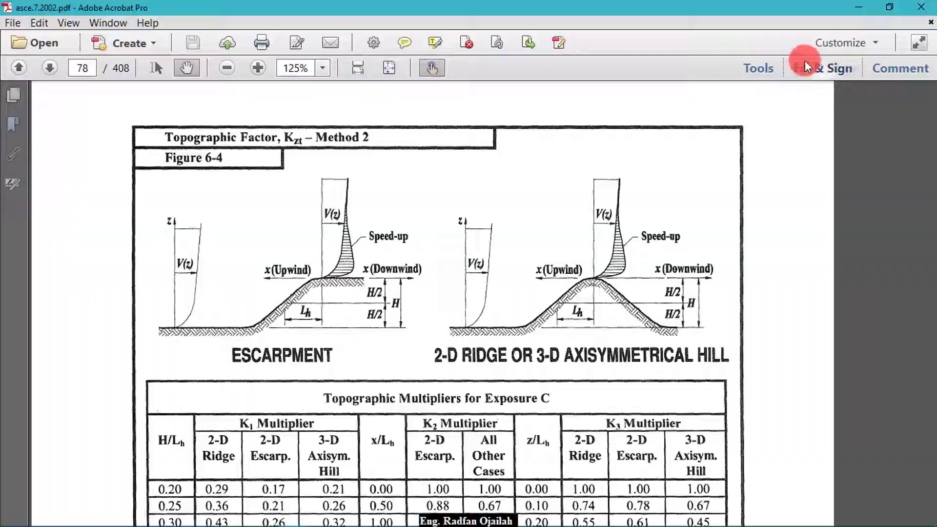
click(860, 7)
Turn off topographic factor Kzt and set gust effect factor G to manual at 0.85
click(613, 170)
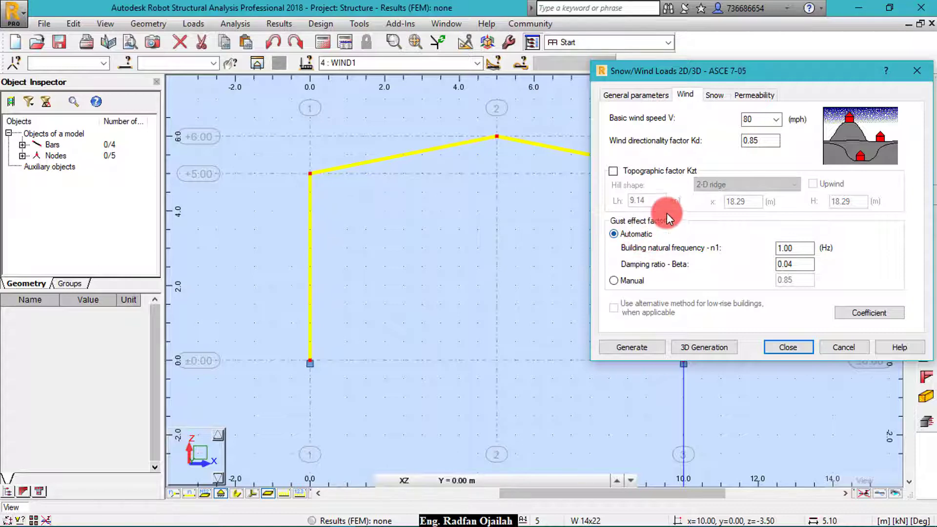
click(622, 281)
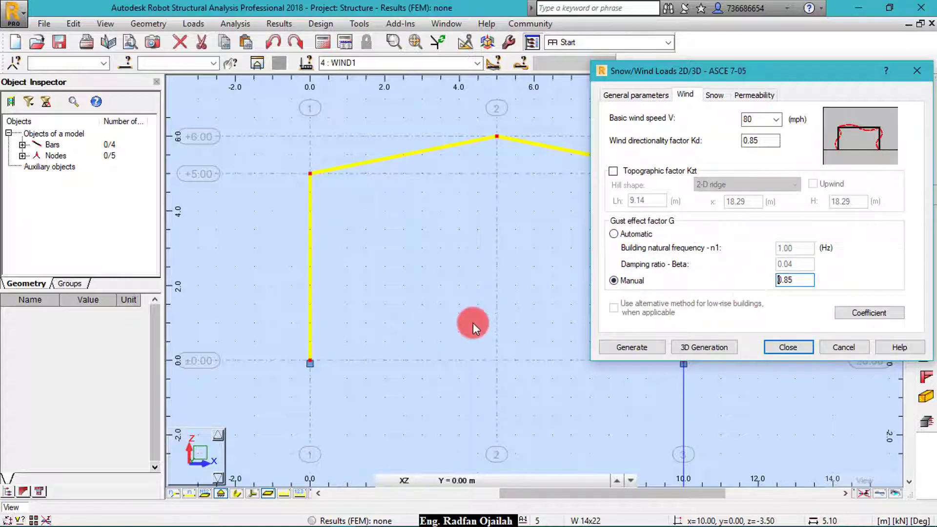
In the ASCE PDF, go to page 314 and scroll to C6.5.8 showing G = 0.85 for rigid buildings
mouse_move(292, 517)
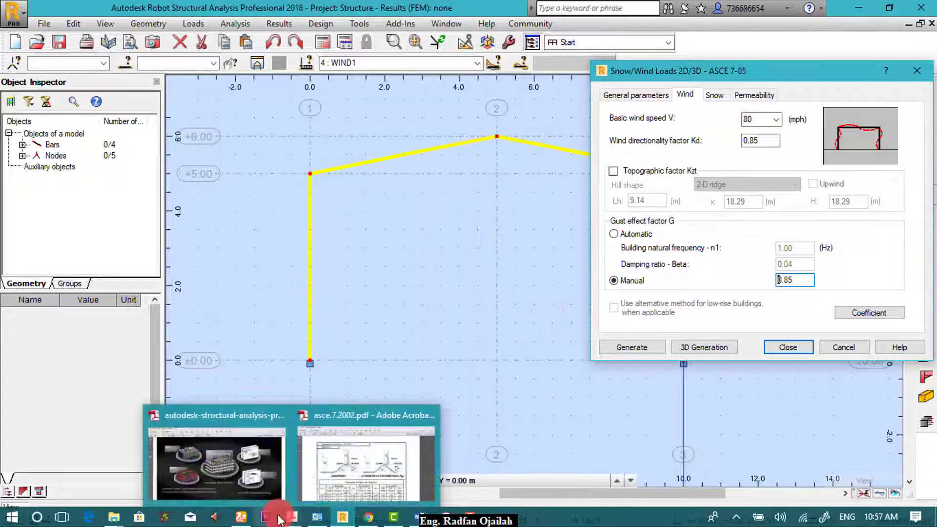
click(332, 476)
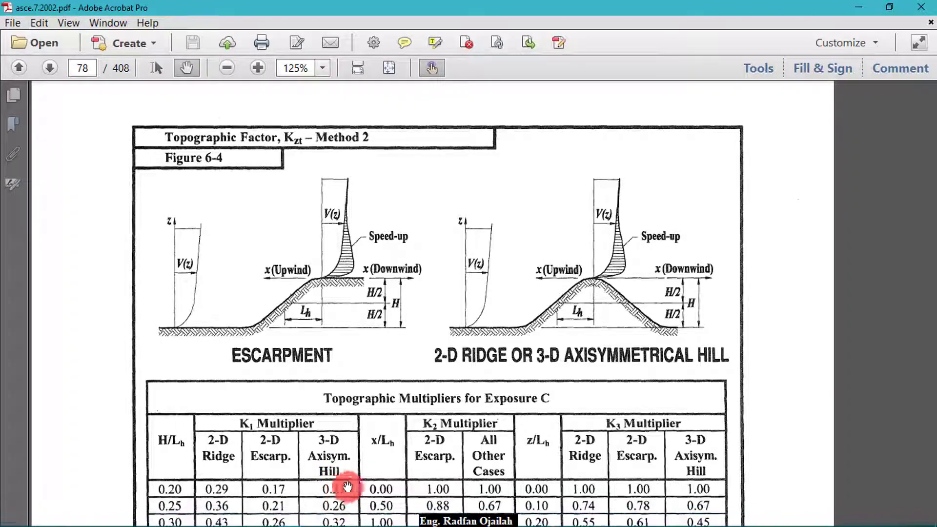
click(95, 70)
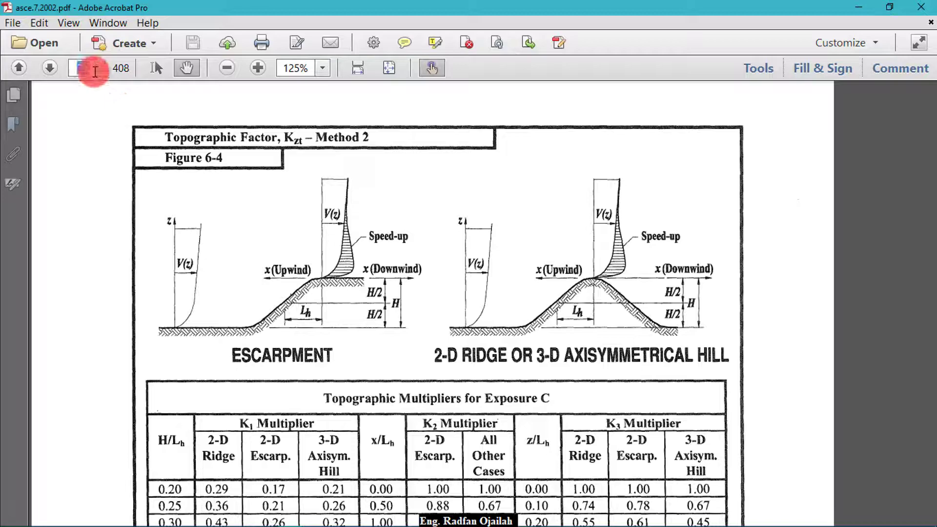
text(314)
key(Return)
scroll(439, 383, down, 2)
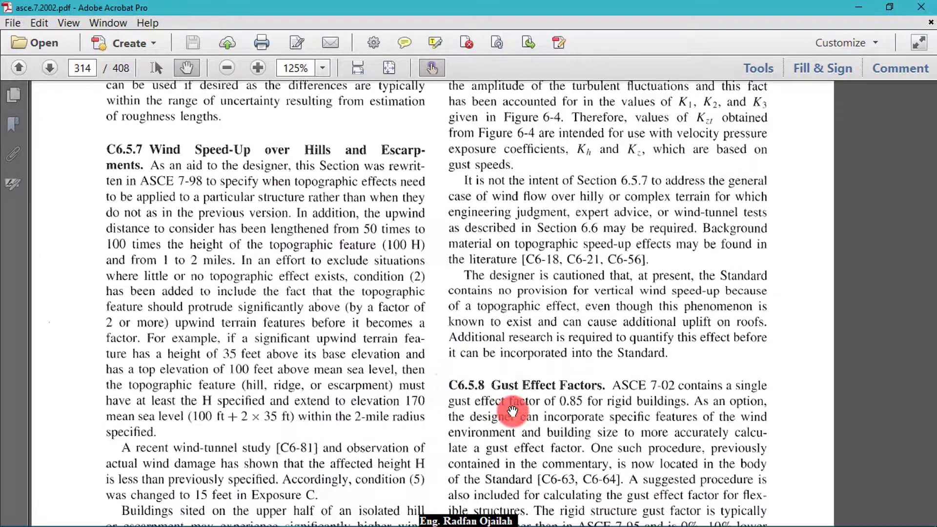
scroll(512, 412, down, 3)
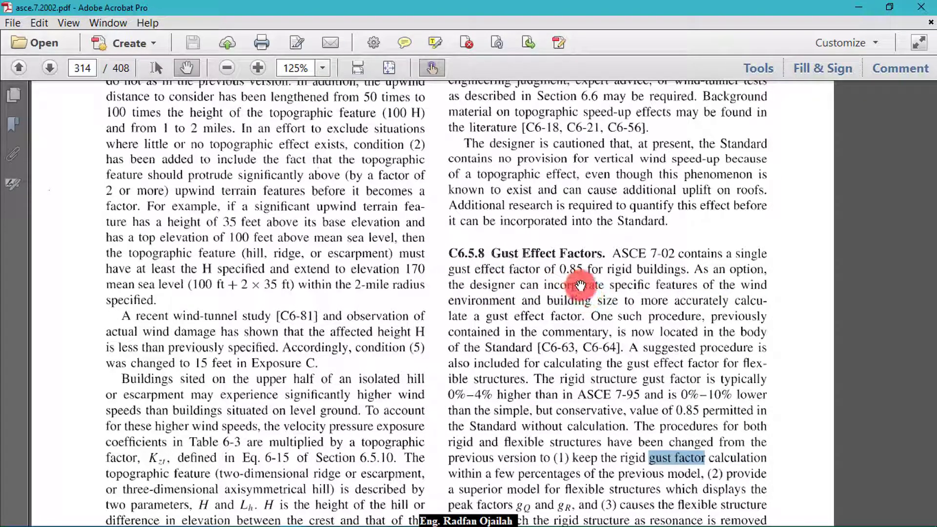
click(645, 276)
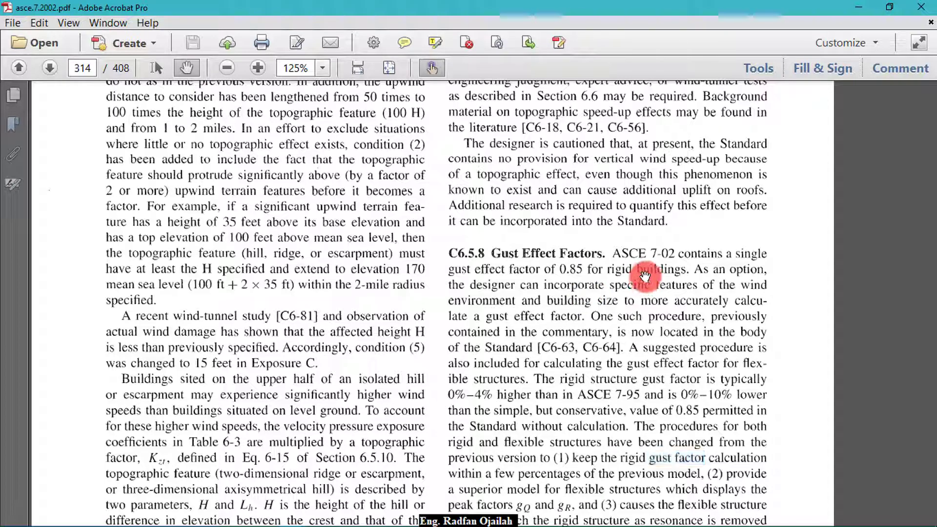
Minimize Acrobat to bring back Robot's ASCE 7-05 wind loads dialog
click(858, 8)
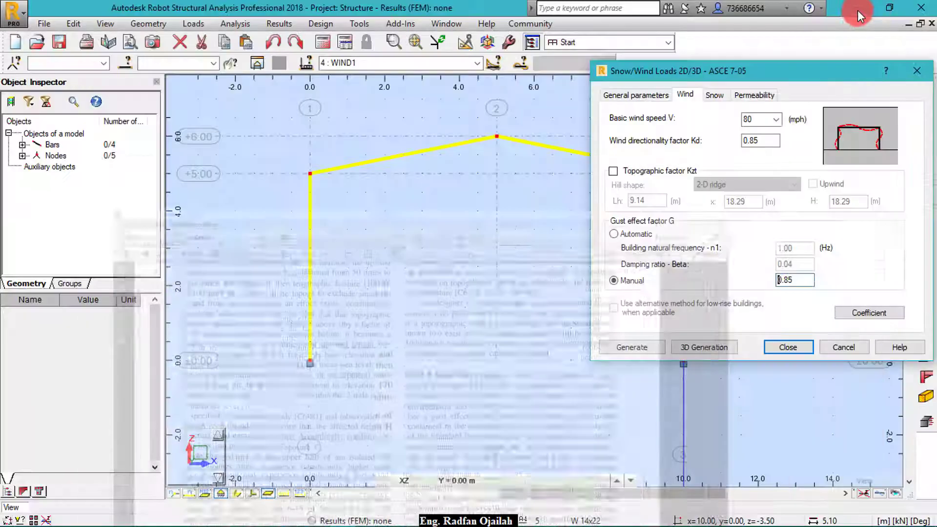